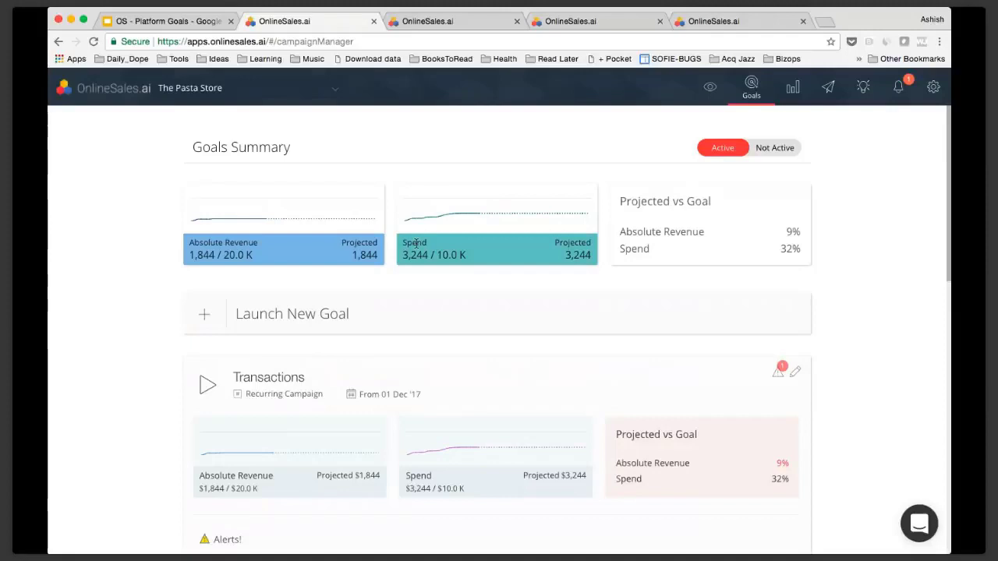
Step: Examine the absolute revenue and spend trends in the Goals Summary
{"action": "mouse_move", "coordinate": [305, 230]}
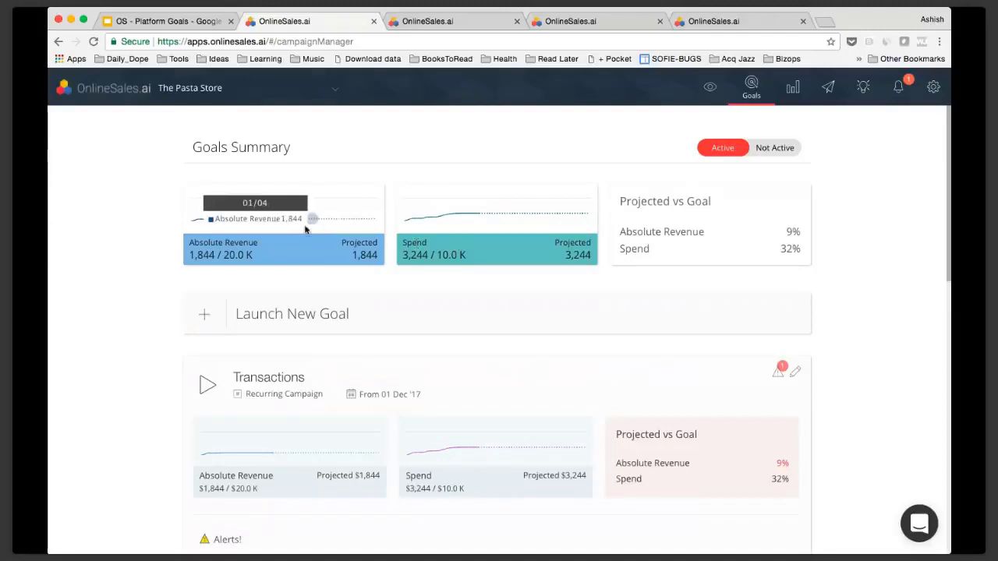
{"action": "mouse_move", "coordinate": [499, 222]}
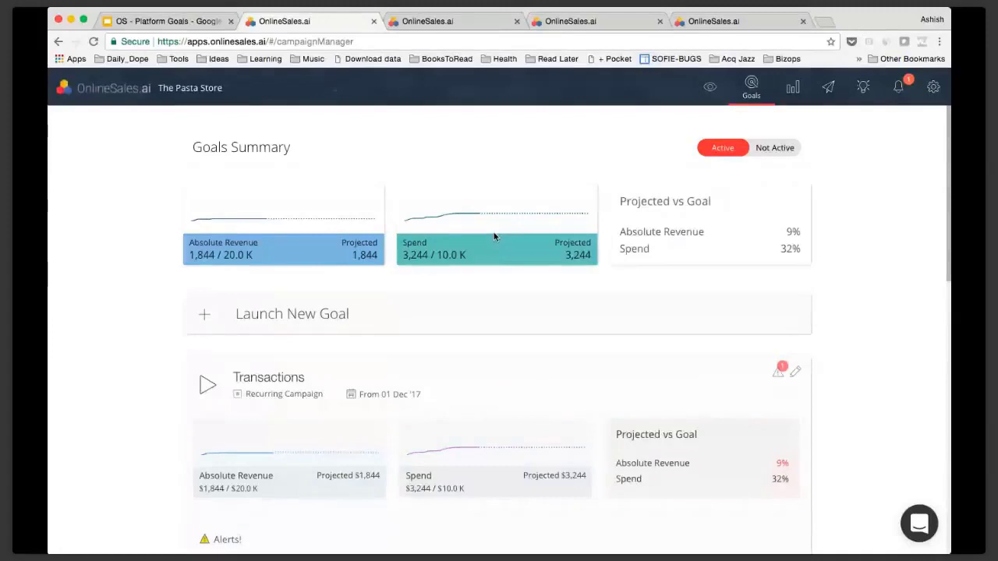
{"action": "scroll", "coordinate": [450, 325], "scroll_direction": "down", "scroll_amount": 2}
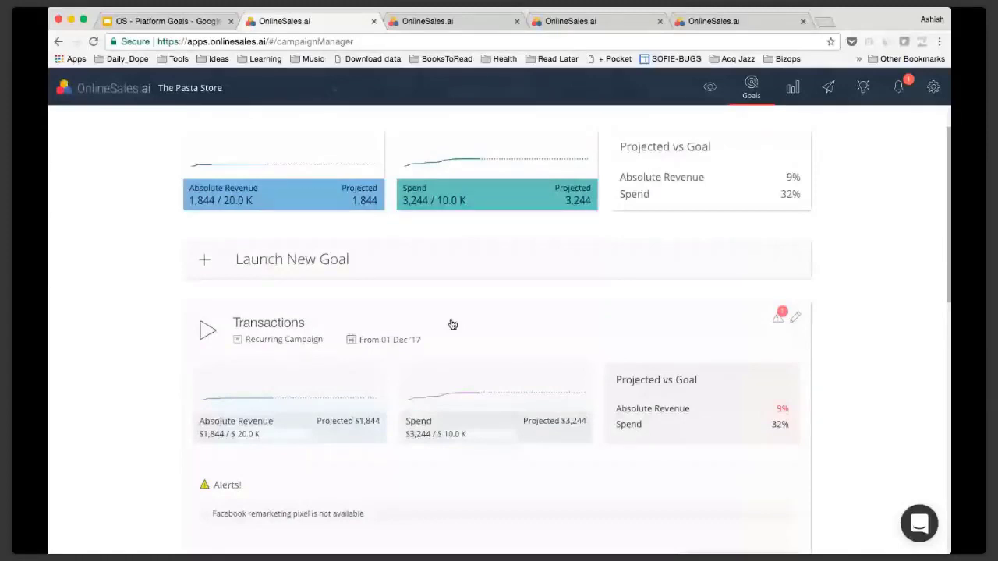
{"action": "scroll", "coordinate": [460, 367], "scroll_direction": "up", "scroll_amount": 2}
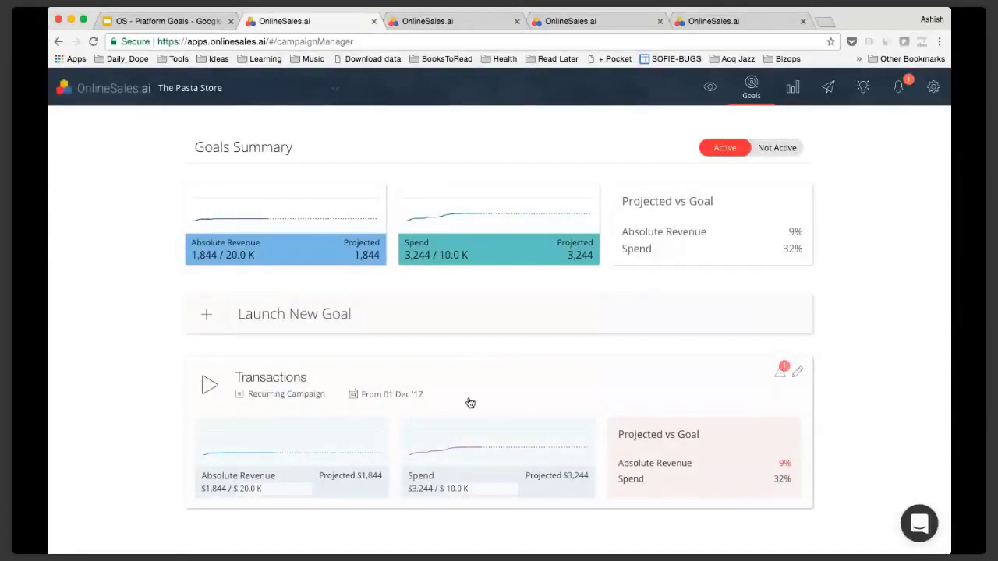
Step: Expand the Transactions goal and review its performance trend and channel summary
{"action": "left_click", "coordinate": [470, 403]}
{"action": "scroll", "coordinate": [536, 275], "scroll_direction": "down", "scroll_amount": 4}
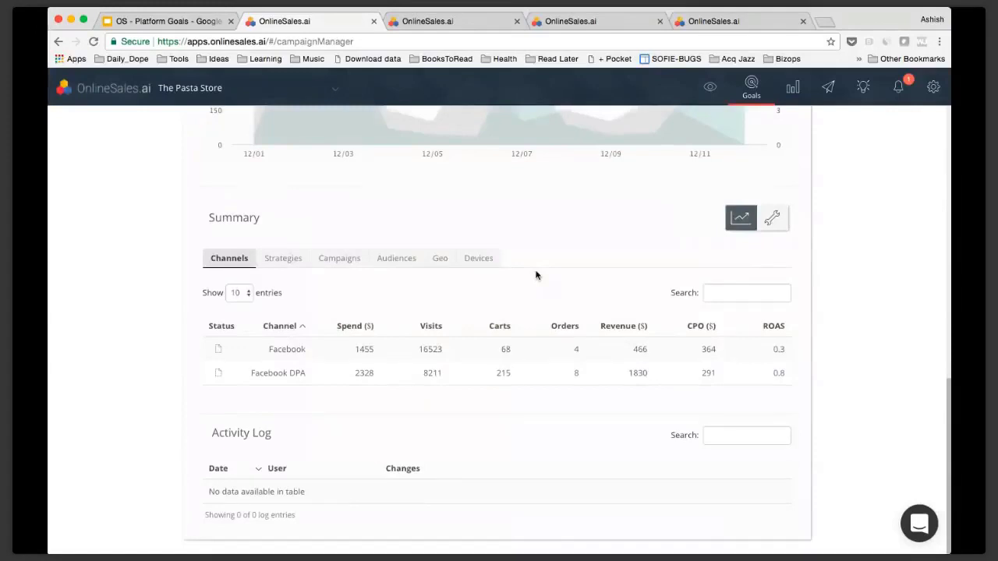
{"action": "scroll", "coordinate": [535, 274], "scroll_direction": "up", "scroll_amount": 5}
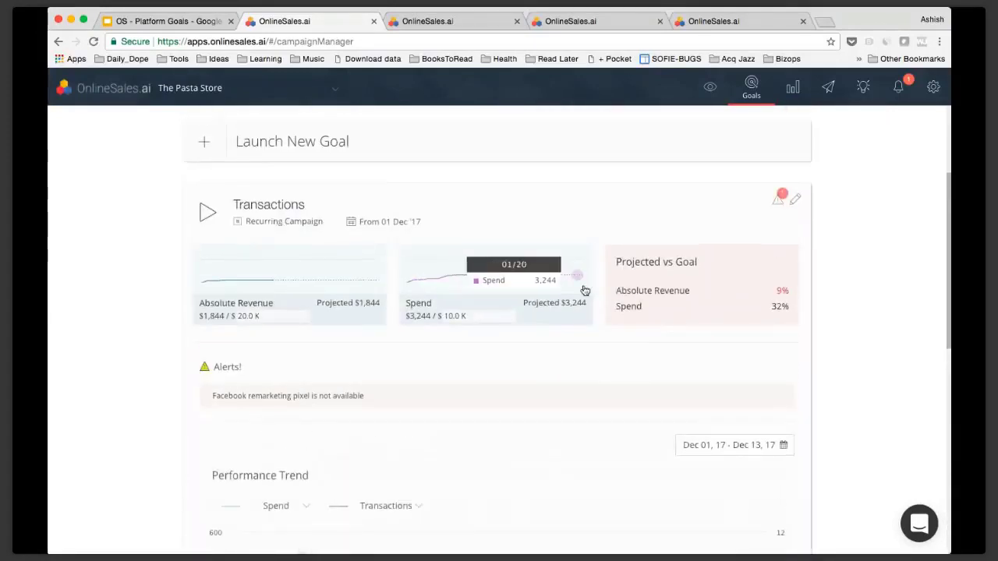
{"action": "scroll", "coordinate": [585, 290], "scroll_direction": "down", "scroll_amount": 4}
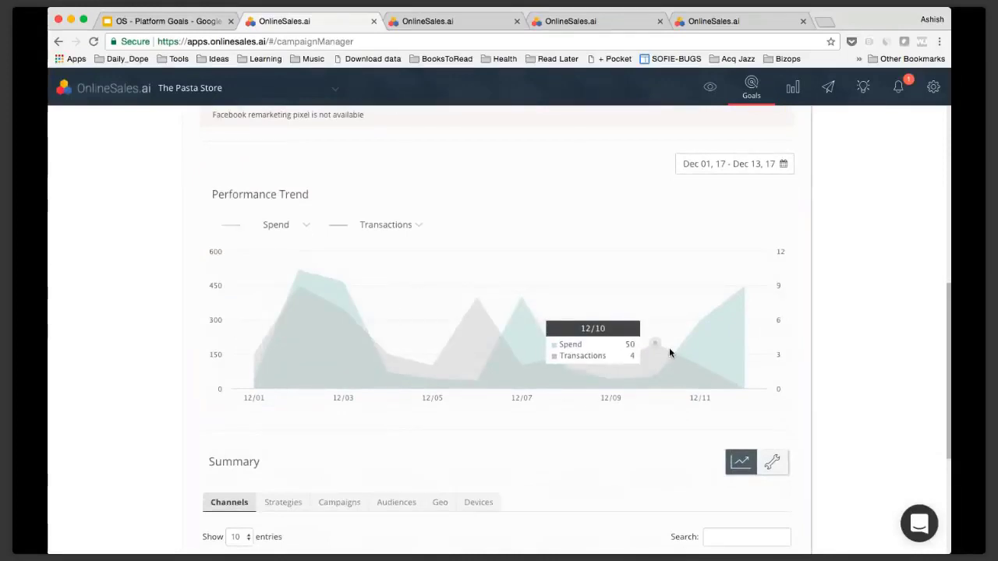
{"action": "scroll", "coordinate": [428, 306], "scroll_direction": "down", "scroll_amount": 1}
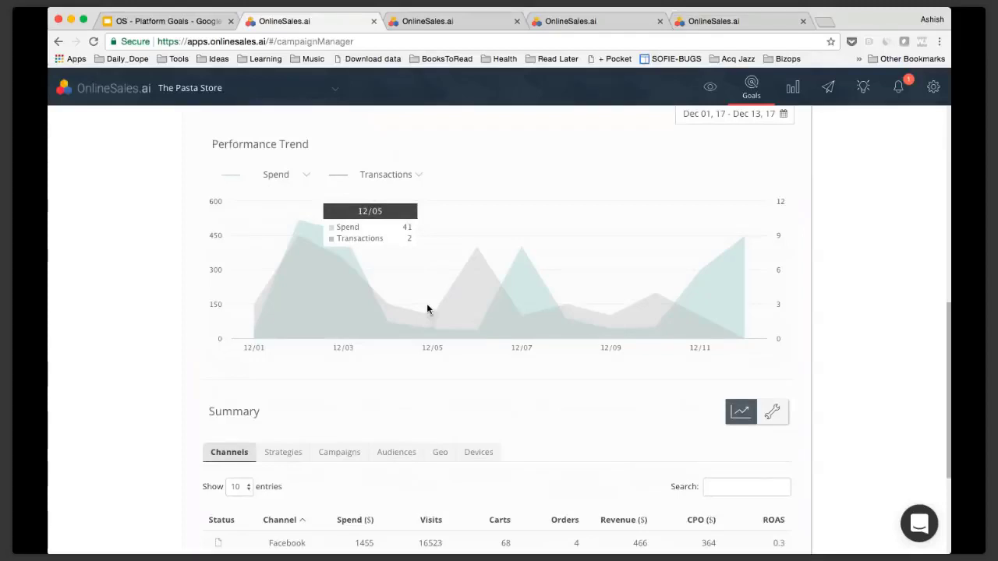
{"action": "scroll", "coordinate": [427, 309], "scroll_direction": "down", "scroll_amount": 2}
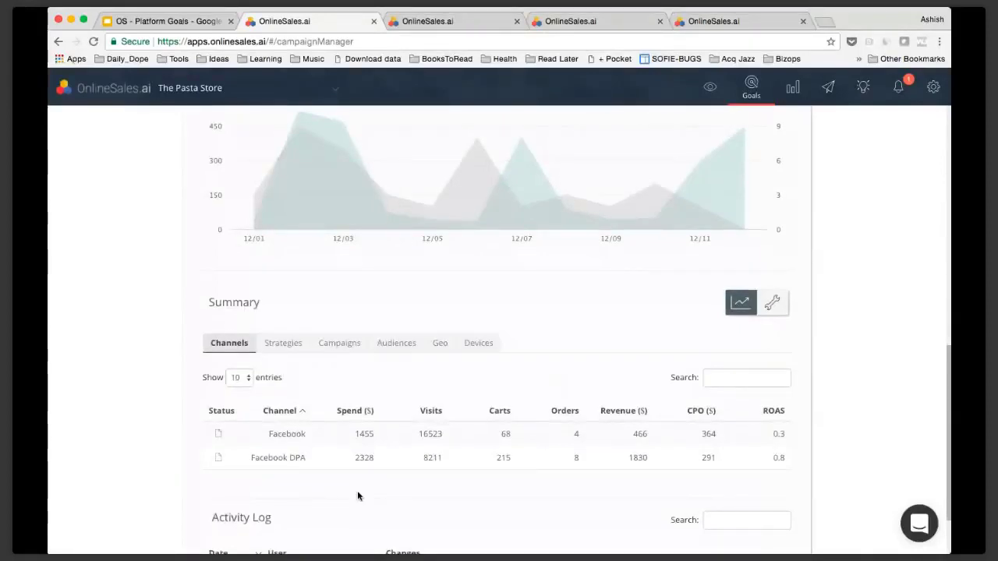
Step: Show the Audiences breakdown in the Transactions goal's summary and return to the goals overview
{"action": "left_click", "coordinate": [396, 343]}
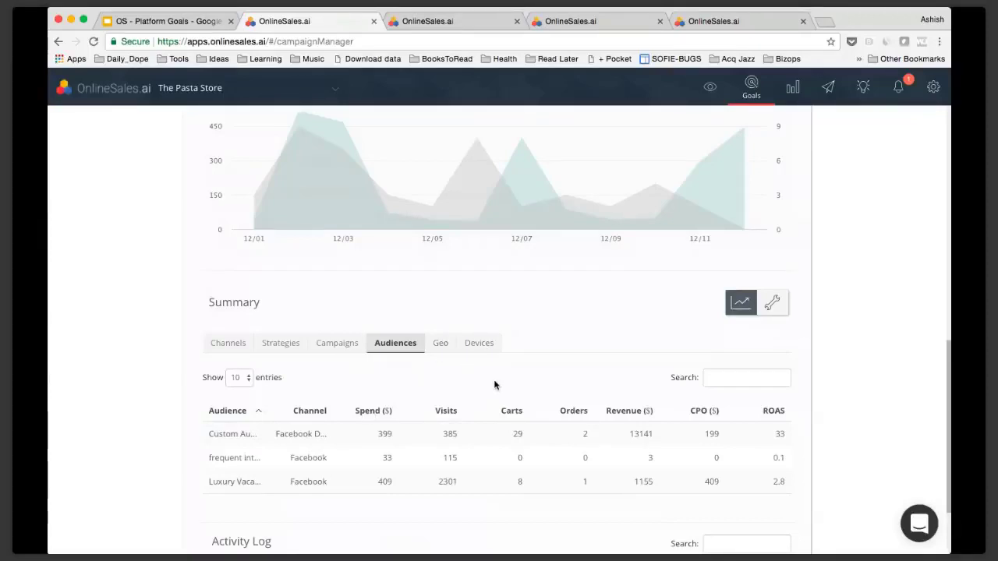
{"action": "scroll", "coordinate": [494, 384], "scroll_direction": "down", "scroll_amount": 2}
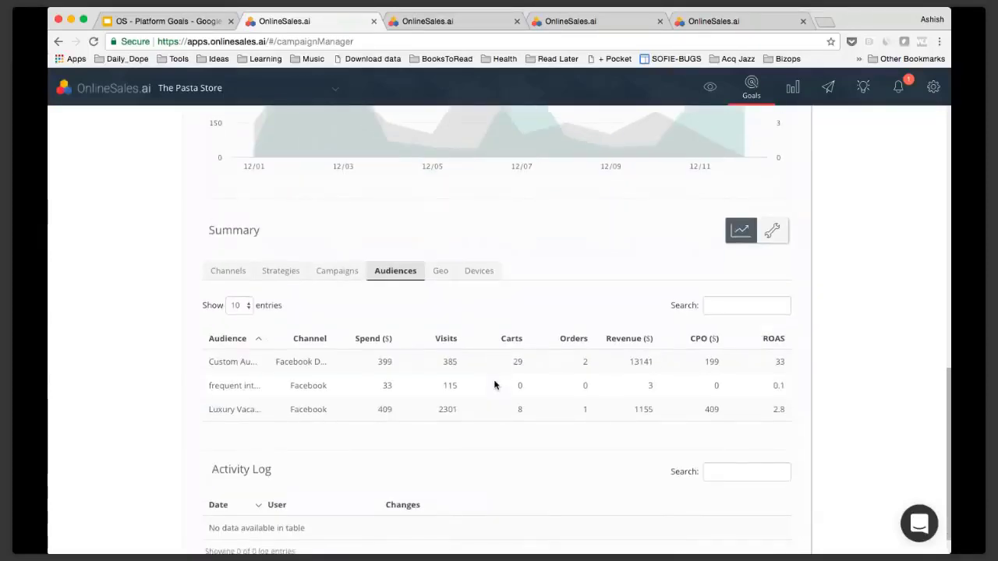
{"action": "scroll", "coordinate": [494, 385], "scroll_direction": "up", "scroll_amount": 2}
{"action": "scroll", "coordinate": [495, 385], "scroll_direction": "up", "scroll_amount": 15}
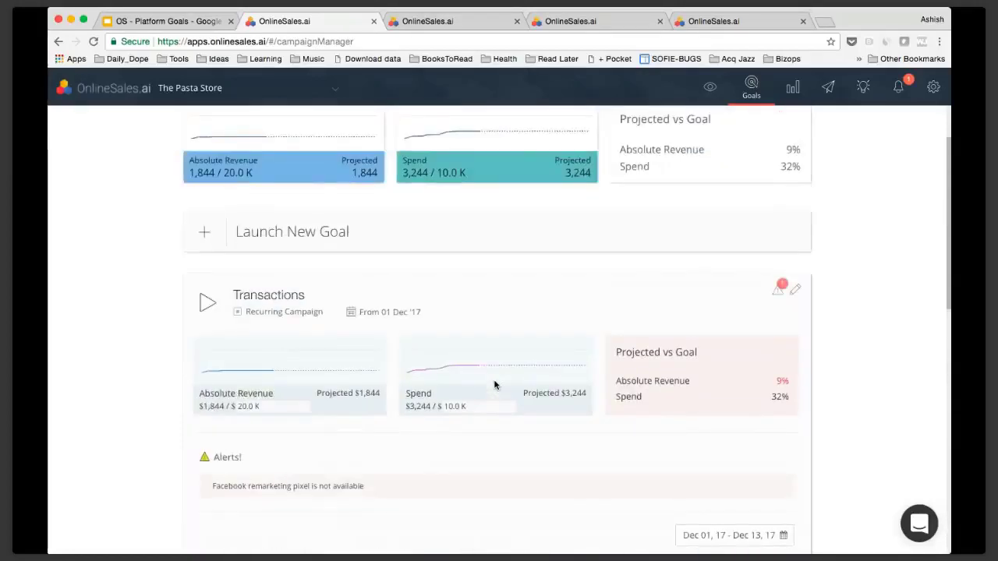
{"action": "scroll", "coordinate": [495, 385], "scroll_direction": "up", "scroll_amount": 2}
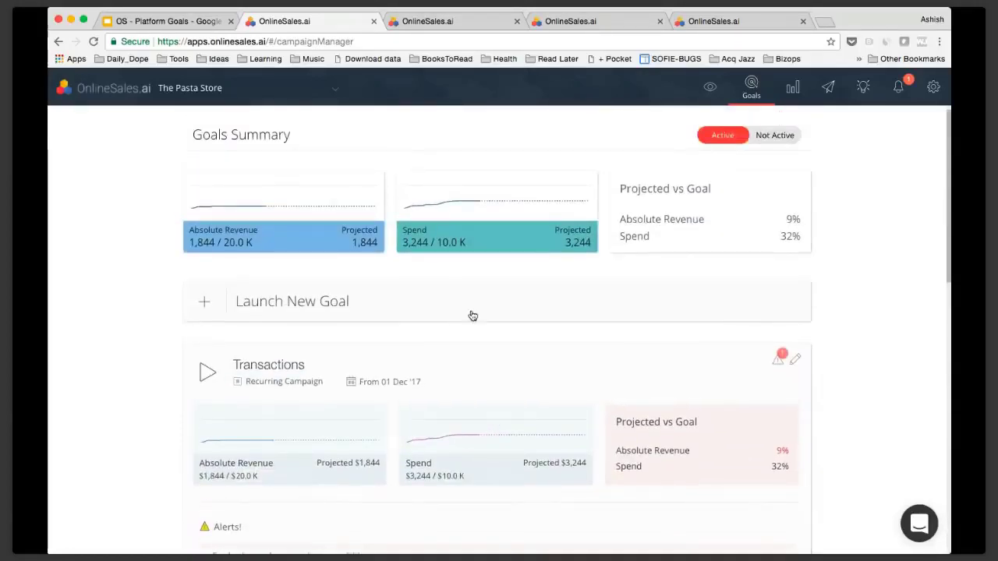
Step: Switch to the already open new goal form and review its target fields and channel split
{"action": "left_click", "coordinate": [434, 23]}
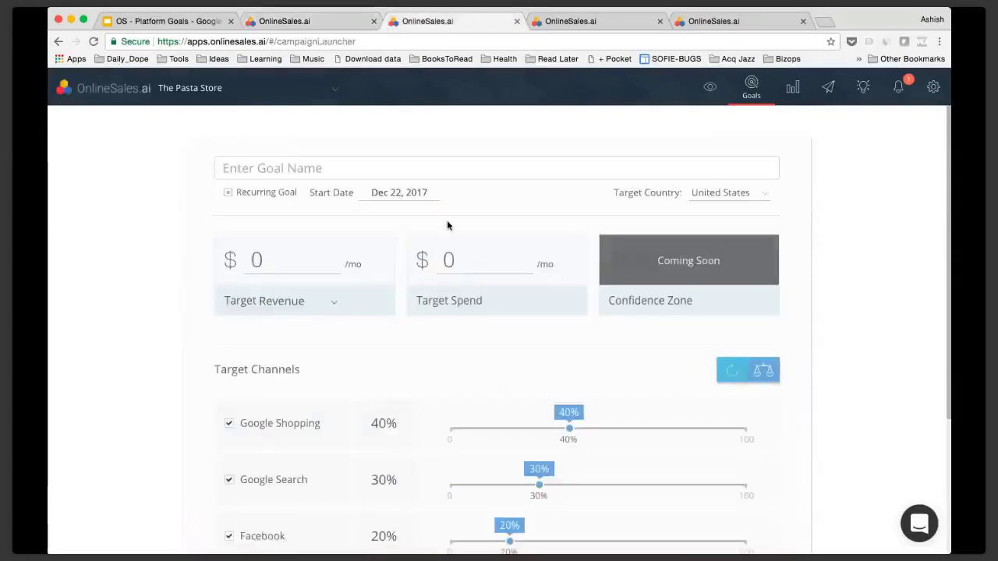
{"action": "scroll", "coordinate": [596, 340], "scroll_direction": "down", "scroll_amount": 3}
{"action": "scroll", "coordinate": [596, 340], "scroll_direction": "up", "scroll_amount": 1}
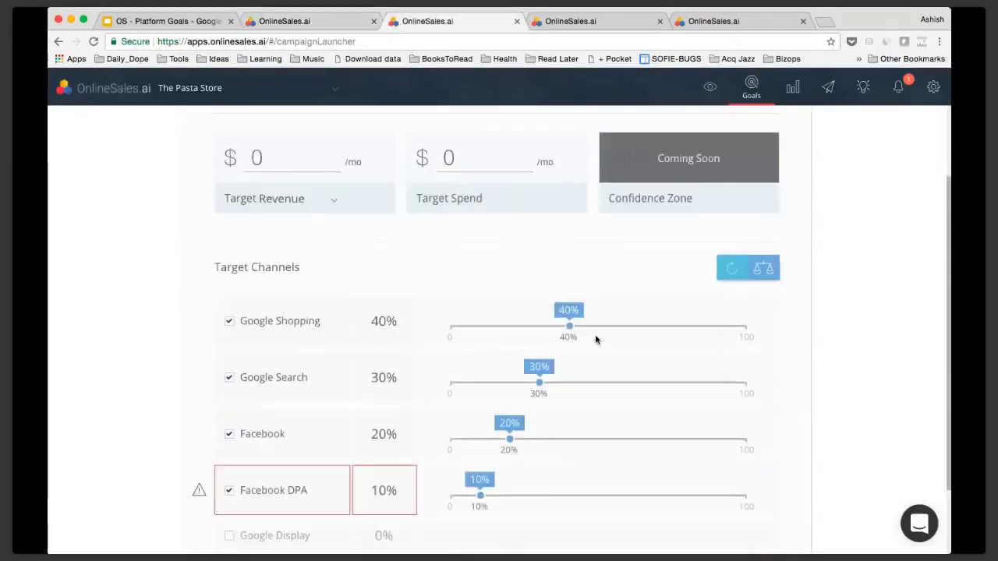
{"action": "scroll", "coordinate": [596, 340], "scroll_direction": "down", "scroll_amount": 3}
{"action": "scroll", "coordinate": [595, 340], "scroll_direction": "up", "scroll_amount": 5}
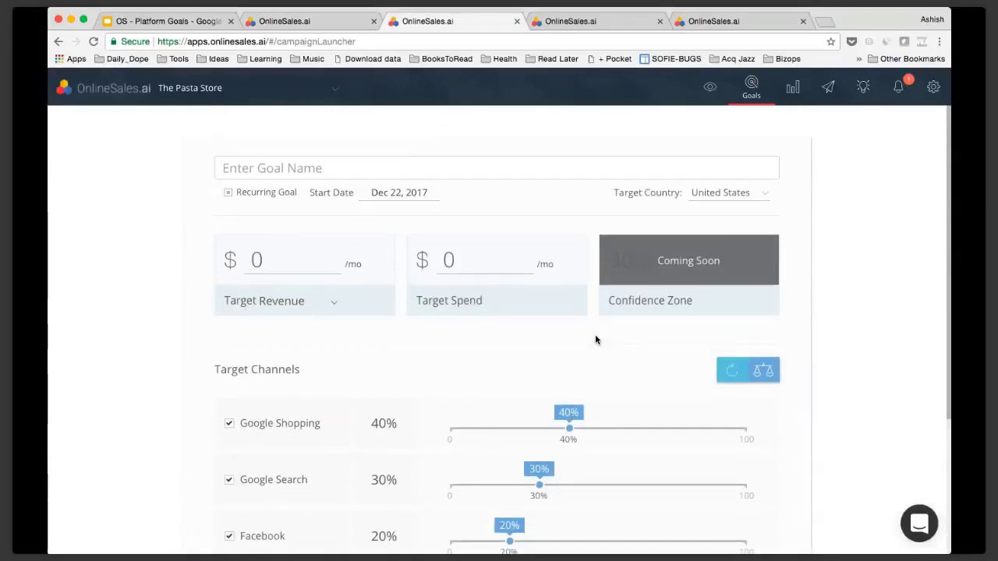
{"action": "scroll", "coordinate": [596, 340], "scroll_direction": "down", "scroll_amount": 1}
{"action": "scroll", "coordinate": [596, 340], "scroll_direction": "up", "scroll_amount": 1}
Step: Name the new goal "Transactions"
{"action": "left_click", "coordinate": [428, 168]}
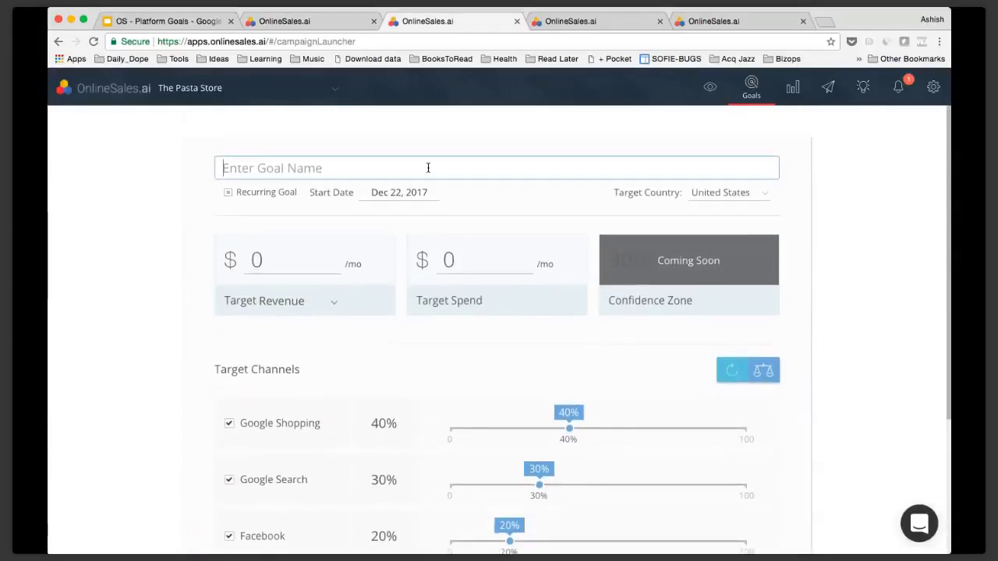
{"action": "type", "text": "Transactions"}
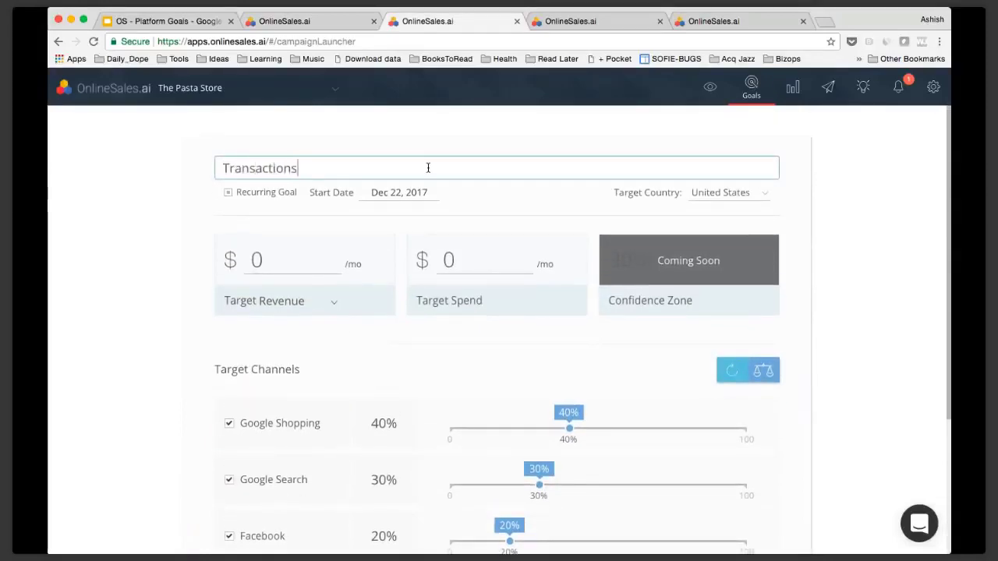
{"action": "type", "text": " for"}
{"action": "key", "text": "BackSpace"}
{"action": "key", "text": "BackSpace"}
{"action": "key", "text": "BackSpace"}
{"action": "key", "text": "BackSpace"}
Step: Try making the goal non-recurring, restore the recurring option, and check the target country choice
{"action": "left_click", "coordinate": [274, 194]}
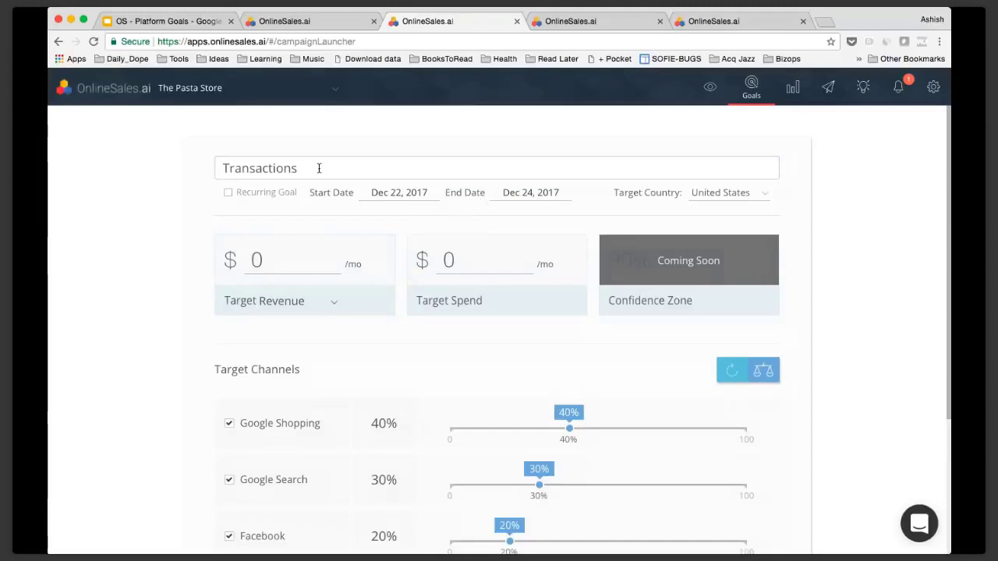
{"action": "left_click", "coordinate": [280, 195]}
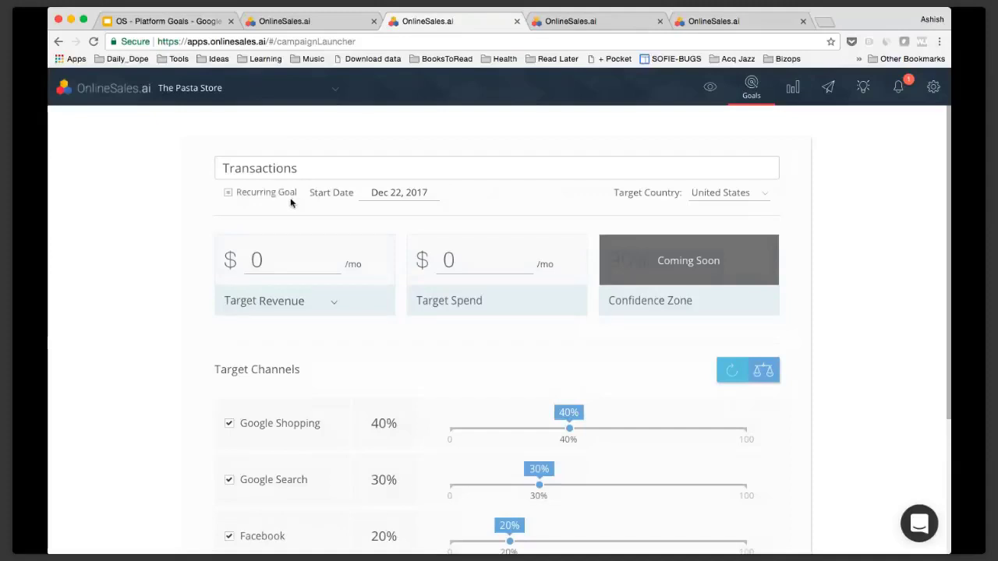
{"action": "left_click", "coordinate": [730, 202]}
{"action": "left_click", "coordinate": [729, 198]}
Step: Set the monthly target spend to $100000 and the monthly target revenue to $400000
{"action": "left_click", "coordinate": [471, 260]}
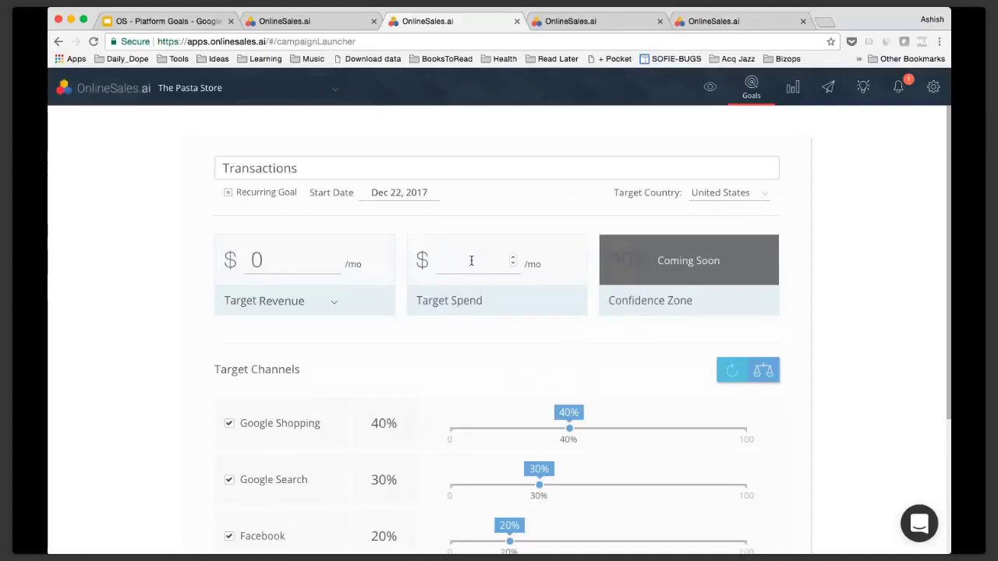
{"action": "type", "text": "100000"}
{"action": "key", "text": "Return"}
{"action": "left_click", "coordinate": [297, 263]}
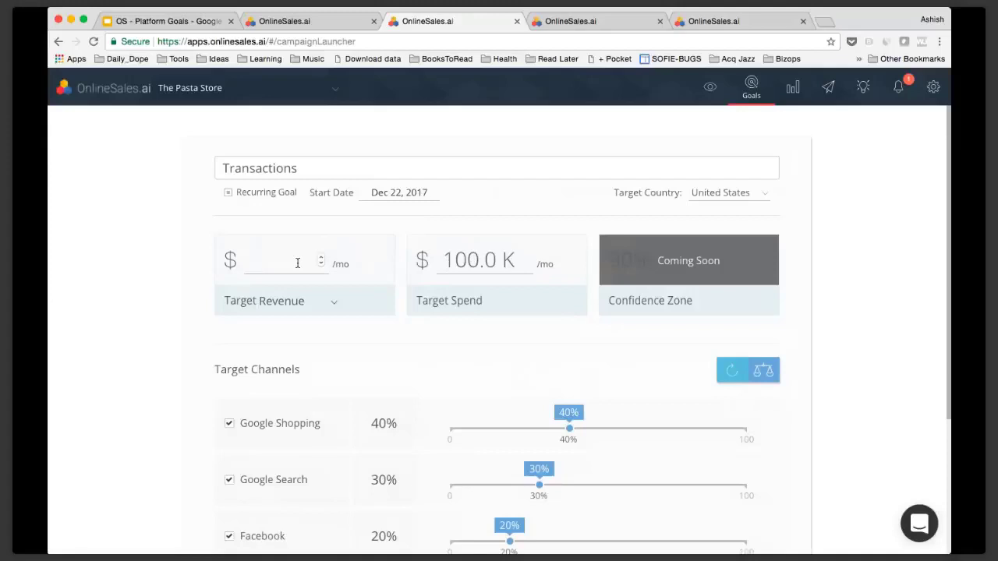
{"action": "type", "text": "4000000"}
{"action": "key", "text": "BackSpace"}
{"action": "key", "text": "Return"}
Step: Try switching the Google Display and Facebook DPA target channels on and off, and view the warning on Facebook DPA
{"action": "scroll", "coordinate": [437, 343], "scroll_direction": "down", "scroll_amount": 1}
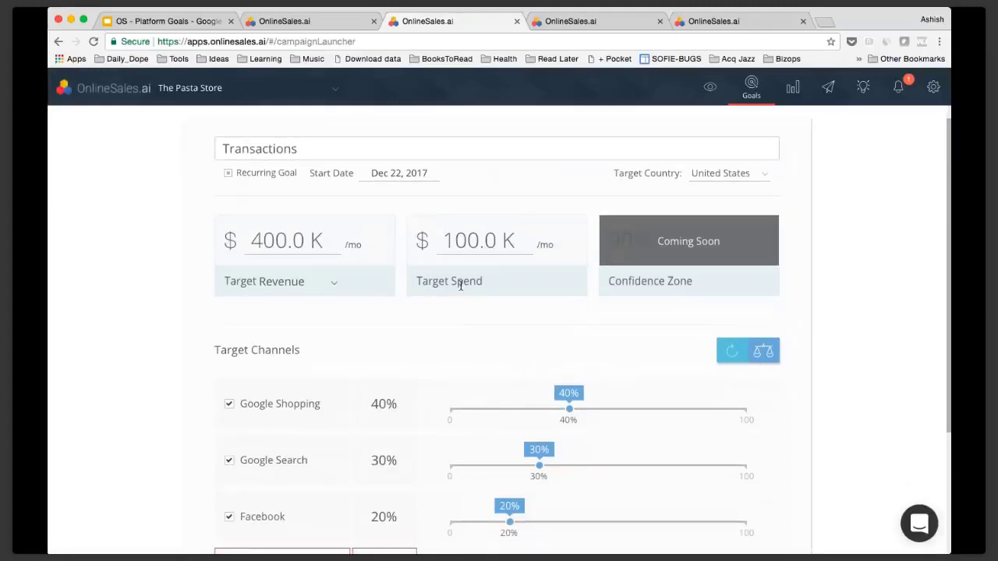
{"action": "scroll", "coordinate": [460, 286], "scroll_direction": "down", "scroll_amount": 5}
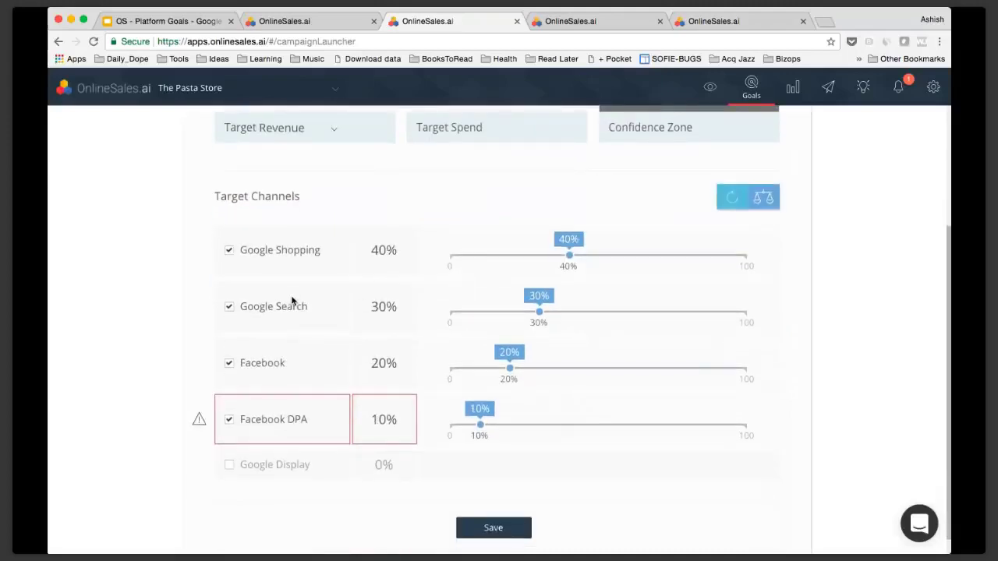
{"action": "left_click", "coordinate": [230, 466]}
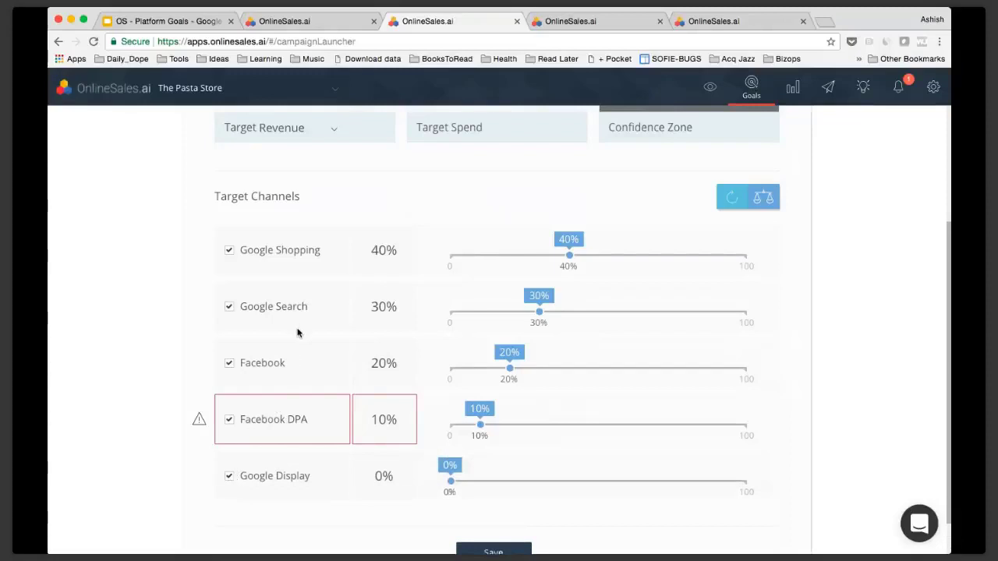
{"action": "left_click", "coordinate": [291, 421]}
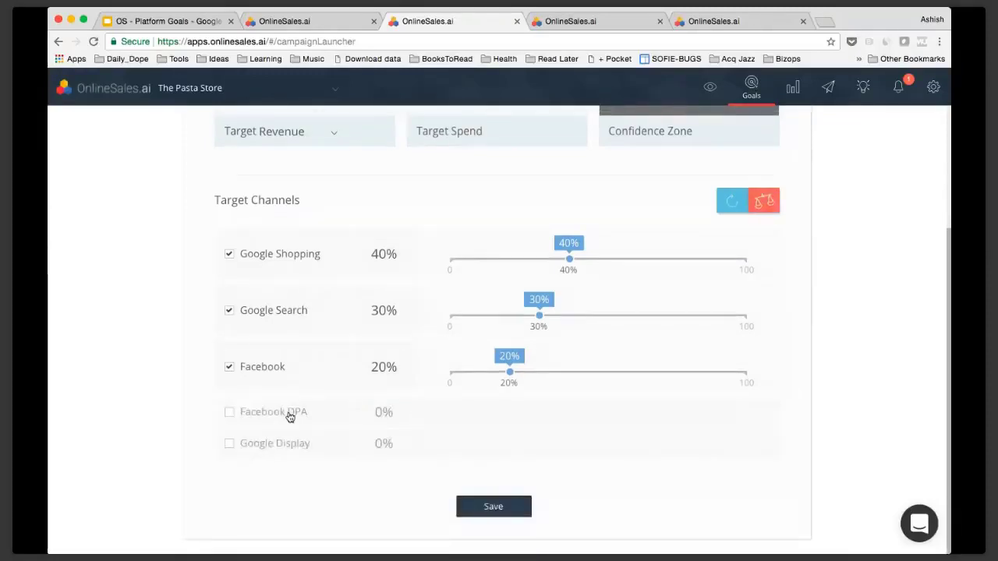
{"action": "left_click", "coordinate": [290, 417]}
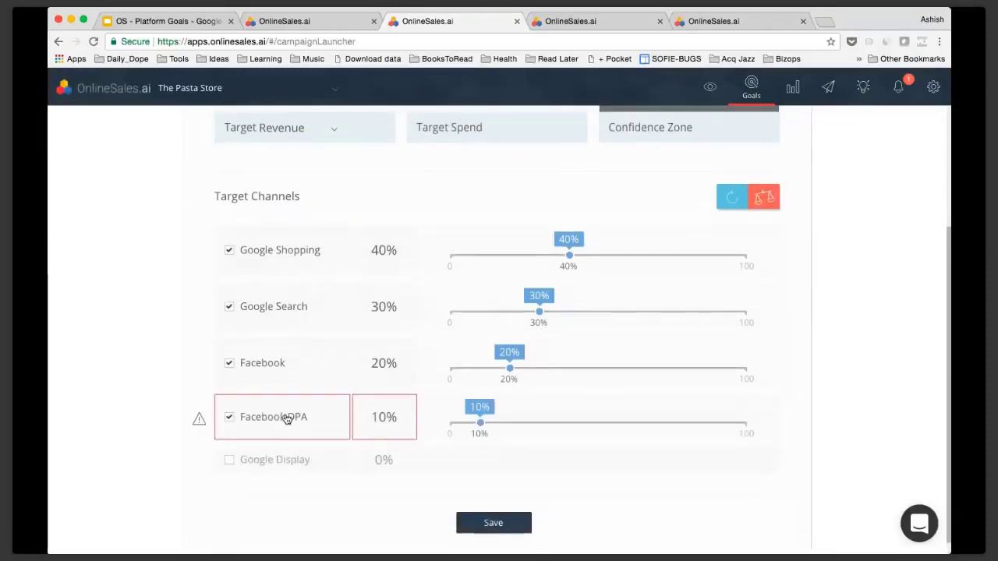
{"action": "left_click", "coordinate": [201, 421]}
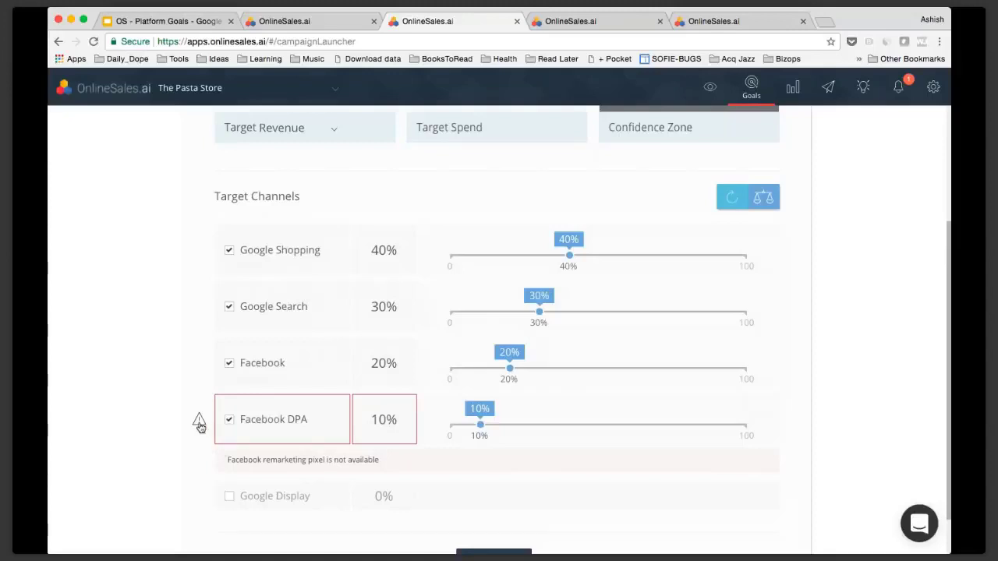
{"action": "left_click", "coordinate": [230, 468]}
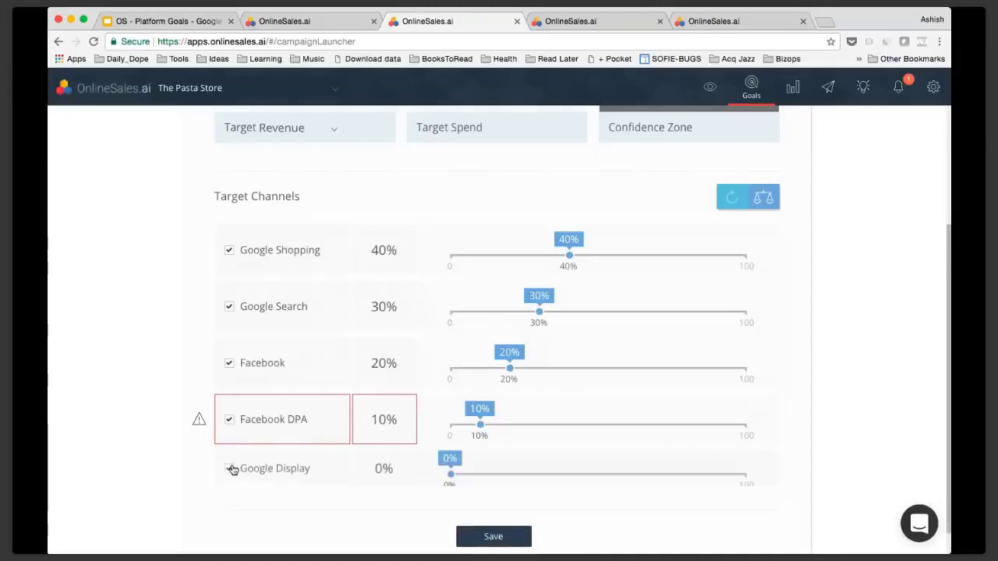
{"action": "left_click", "coordinate": [228, 469]}
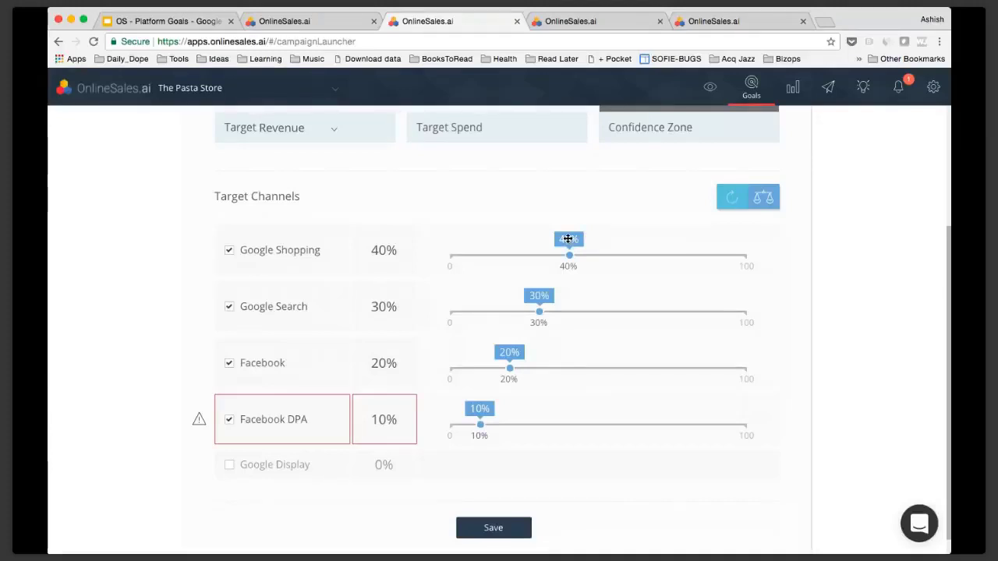
Step: Try channel shares of 58% Google Shopping, 12% Google Search and 37% Facebook with a higher Facebook DPA share, and restore the default split
{"action": "scroll", "coordinate": [499, 218], "scroll_direction": "up", "scroll_amount": 2}
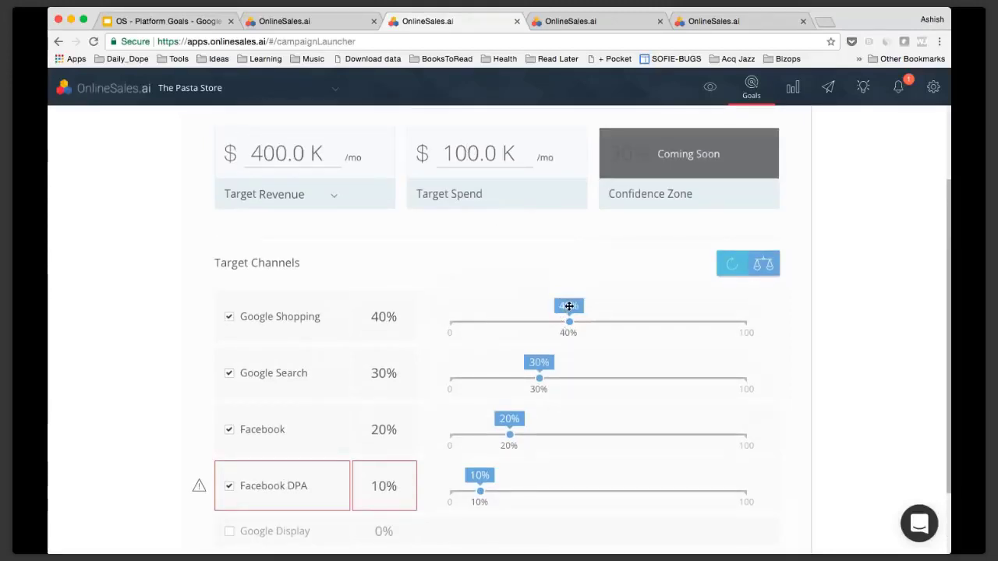
{"action": "left_click_drag", "start_coordinate": [567, 306], "coordinate": [622, 306]}
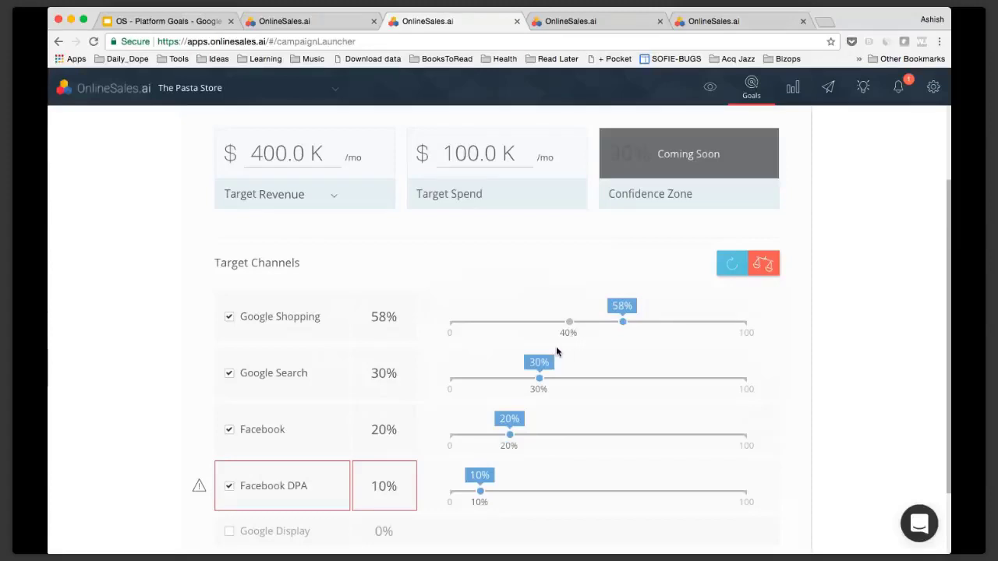
{"action": "left_click_drag", "start_coordinate": [539, 363], "coordinate": [484, 363]}
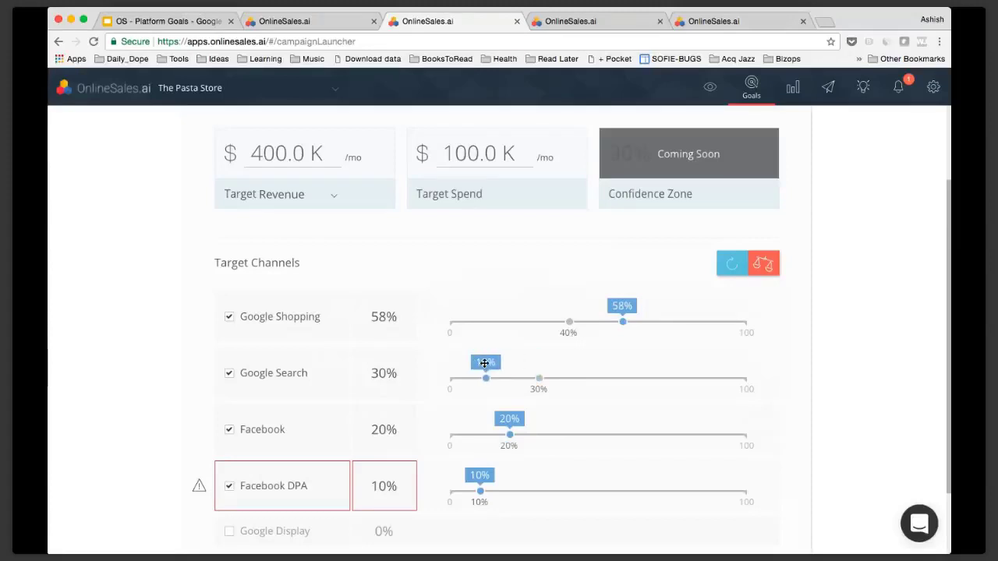
{"action": "left_click_drag", "start_coordinate": [507, 420], "coordinate": [560, 419]}
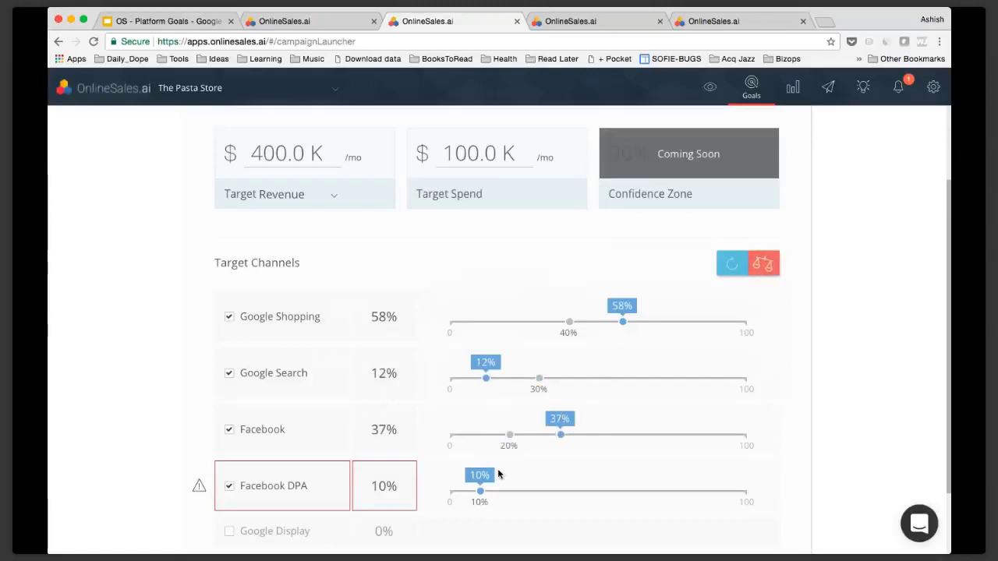
{"action": "left_click_drag", "start_coordinate": [480, 475], "coordinate": [526, 473]}
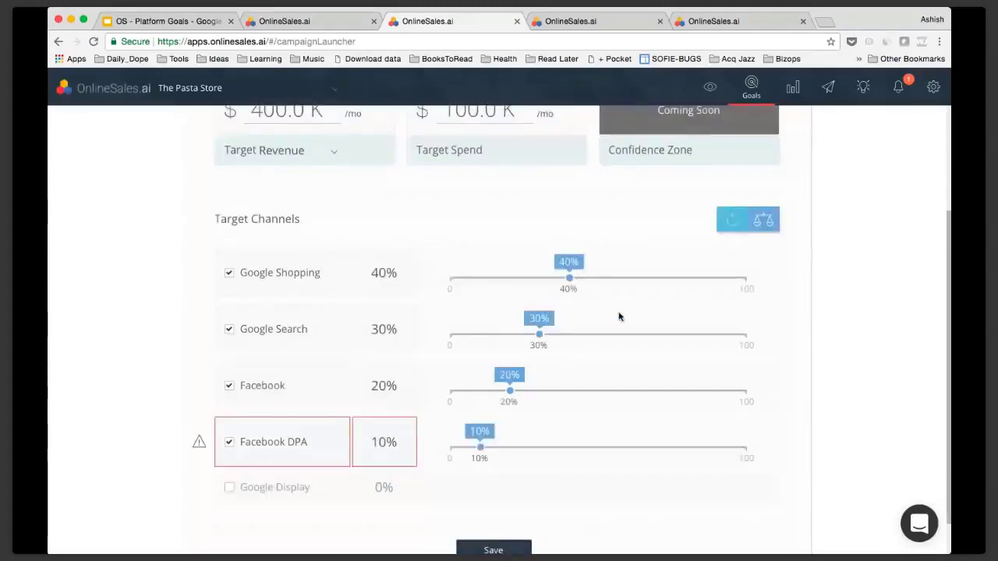
Step: Set the Google Shopping share to 60% and Google Search to 15%, and balance the channel shares to total 100%
{"action": "left_click_drag", "start_coordinate": [570, 267], "coordinate": [628, 268]}
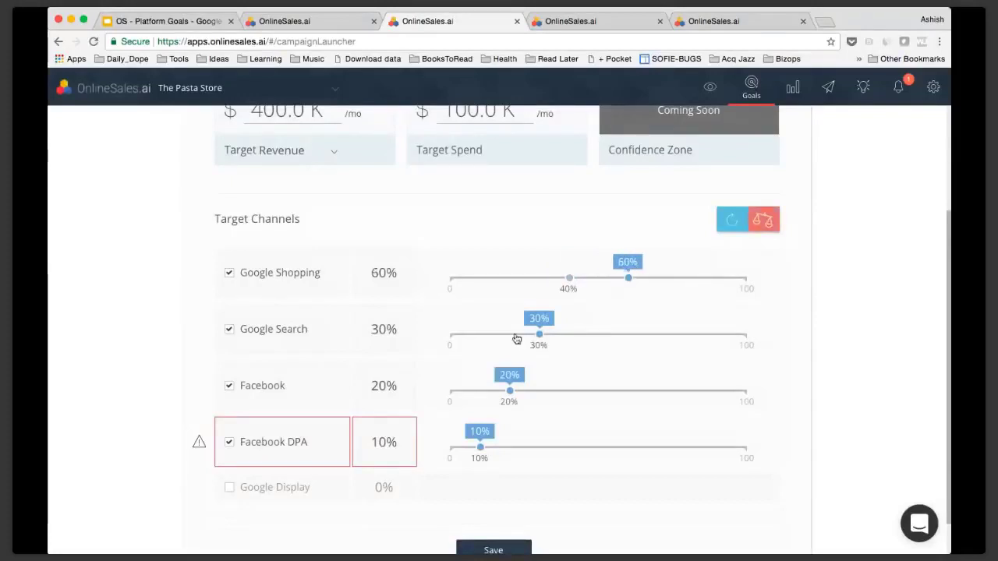
{"action": "left_click_drag", "start_coordinate": [543, 318], "coordinate": [494, 322]}
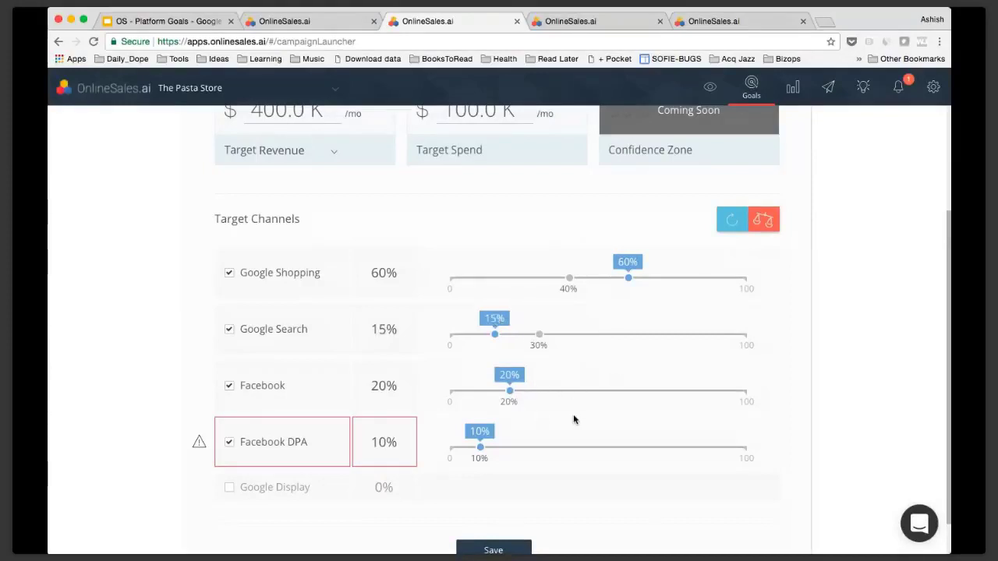
{"action": "scroll", "coordinate": [573, 419], "scroll_direction": "down", "scroll_amount": 2}
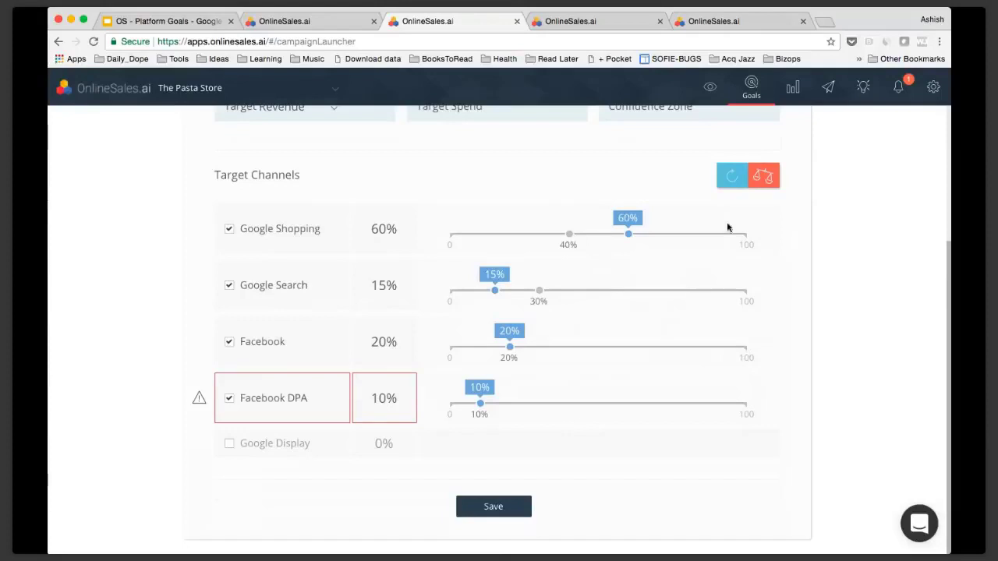
{"action": "left_click", "coordinate": [769, 179]}
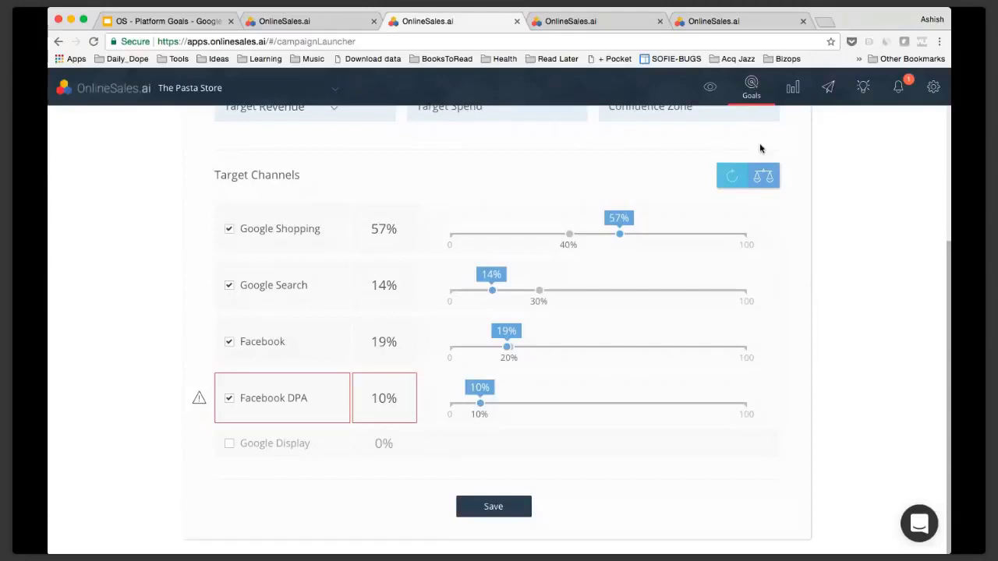
Step: Lower the Google Shopping share to 19% and rebalance the channel split
{"action": "left_click_drag", "start_coordinate": [629, 225], "coordinate": [507, 222]}
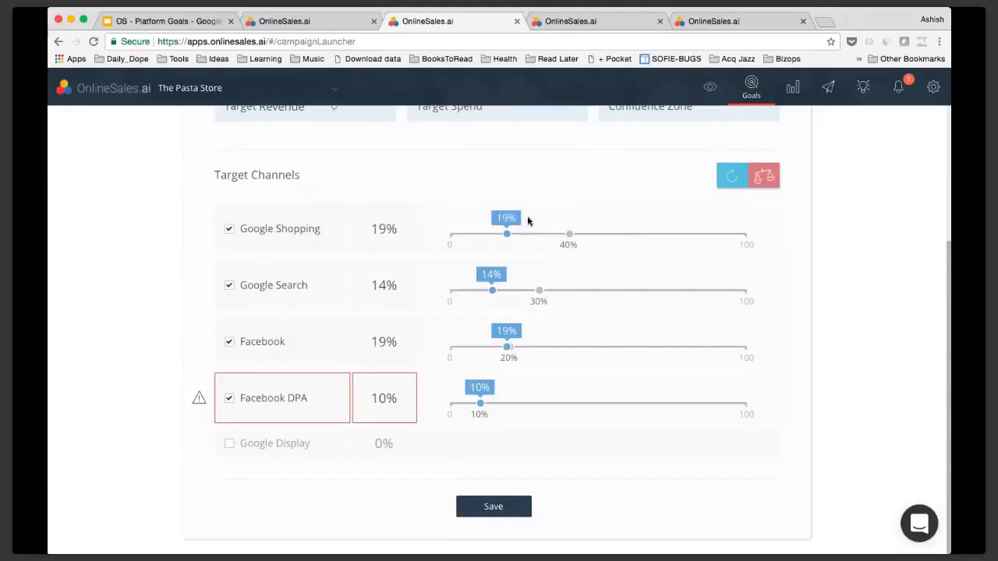
{"action": "left_click", "coordinate": [764, 175]}
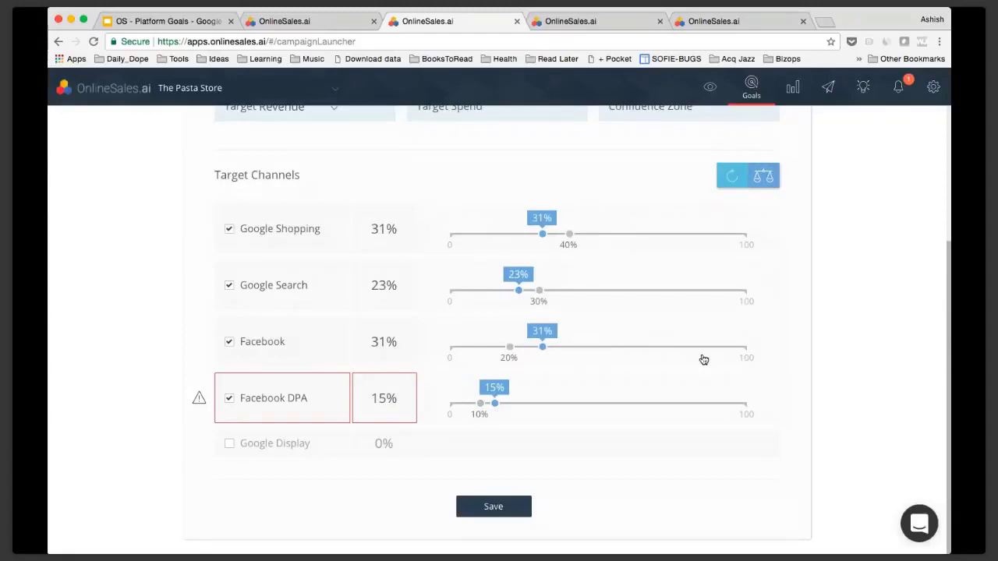
{"action": "scroll", "coordinate": [601, 338], "scroll_direction": "up", "scroll_amount": 3}
{"action": "scroll", "coordinate": [593, 455], "scroll_direction": "down", "scroll_amount": 3}
{"action": "scroll", "coordinate": [592, 461], "scroll_direction": "up", "scroll_amount": 3}
Step: Switch to the saved Transactions goal and view its target details and the Google Shopping Strategy, collapsing each after viewing
{"action": "left_click", "coordinate": [571, 21]}
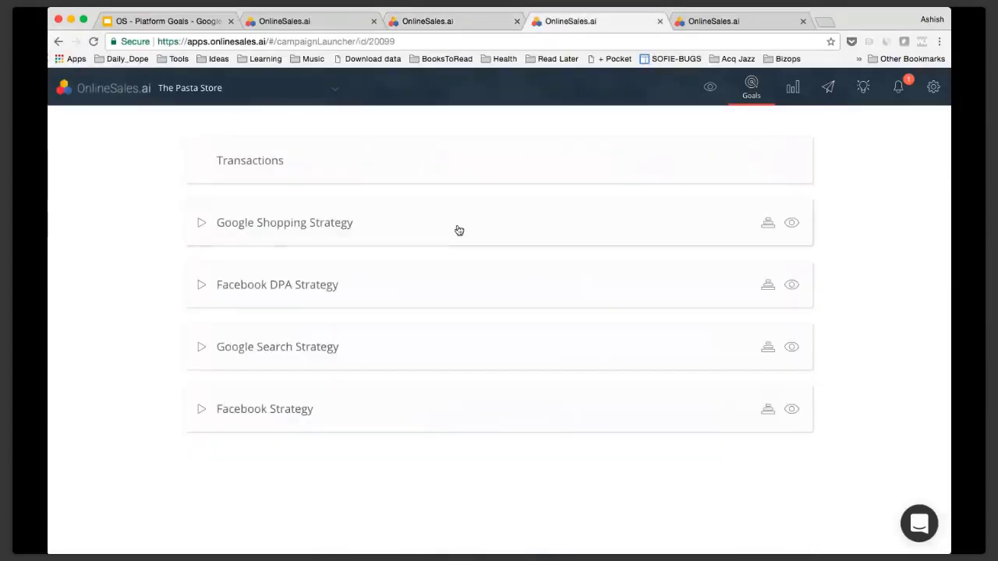
{"action": "left_click", "coordinate": [340, 172]}
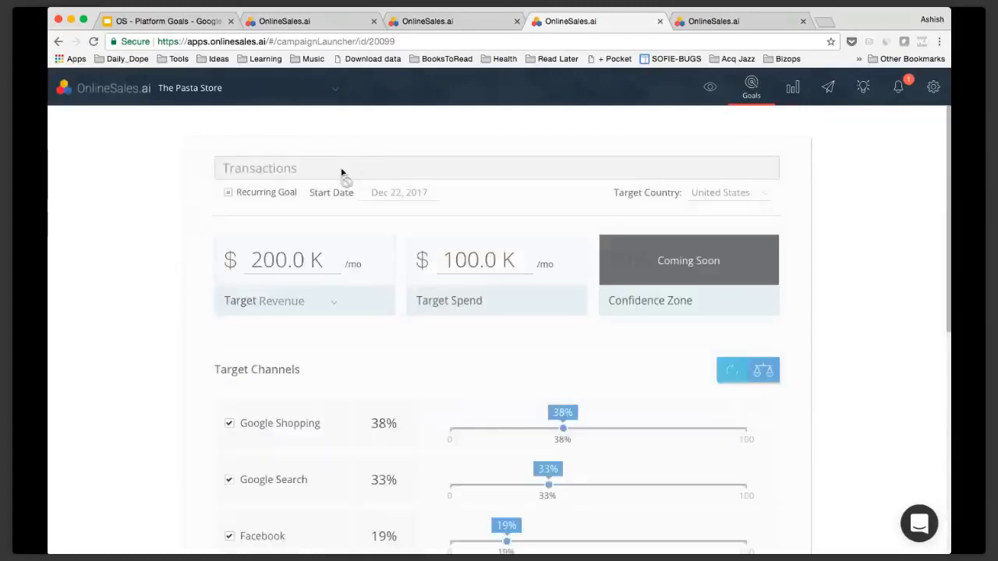
{"action": "left_click", "coordinate": [365, 147]}
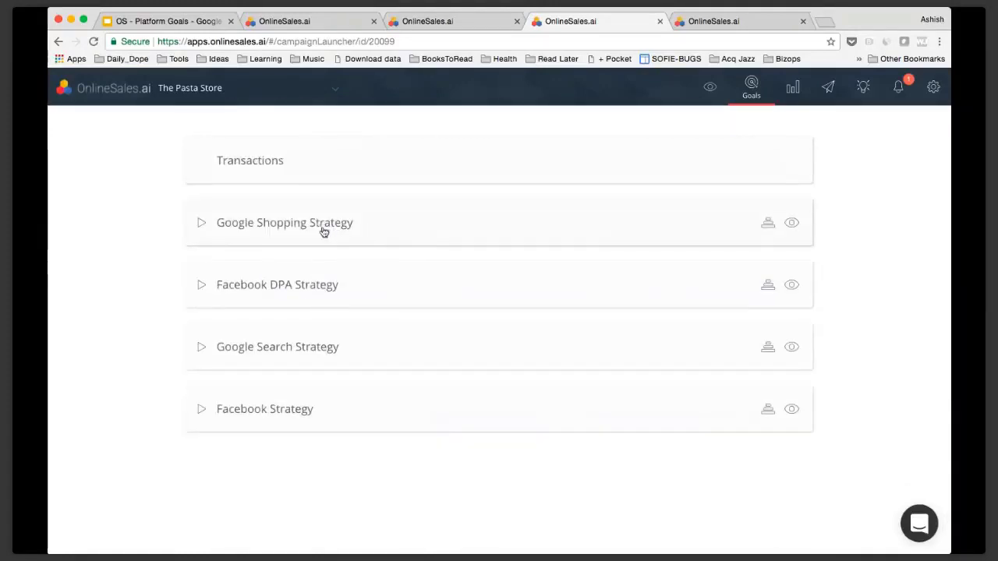
{"action": "left_click", "coordinate": [426, 237]}
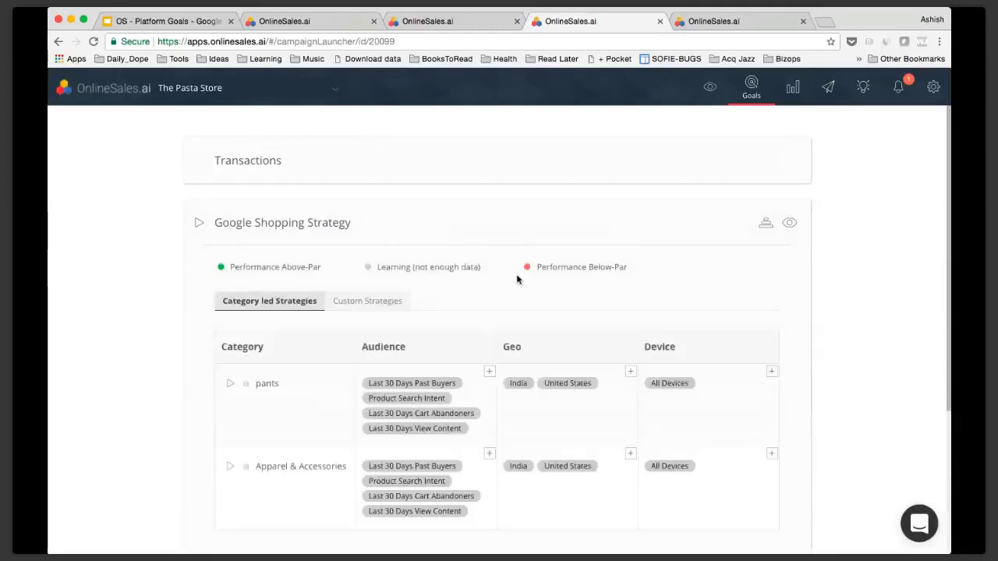
{"action": "left_click", "coordinate": [463, 235]}
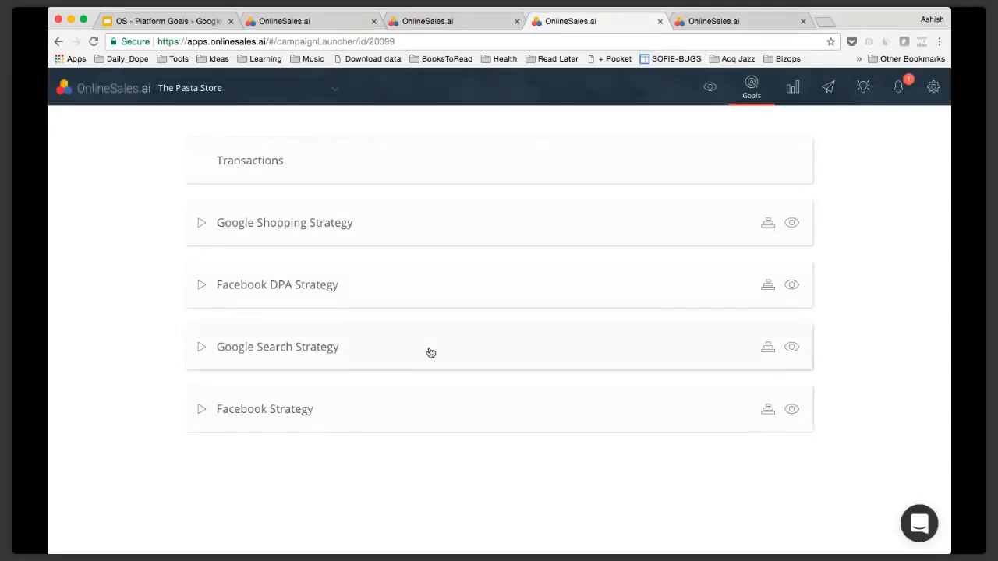
Step: Expand the Facebook Strategy and disable the Expensive sport fans - F audience for the Apparel & Accessories category
{"action": "left_click", "coordinate": [422, 407]}
{"action": "scroll", "coordinate": [552, 464], "scroll_direction": "down", "scroll_amount": 1}
{"action": "scroll", "coordinate": [553, 464], "scroll_direction": "down", "scroll_amount": 3}
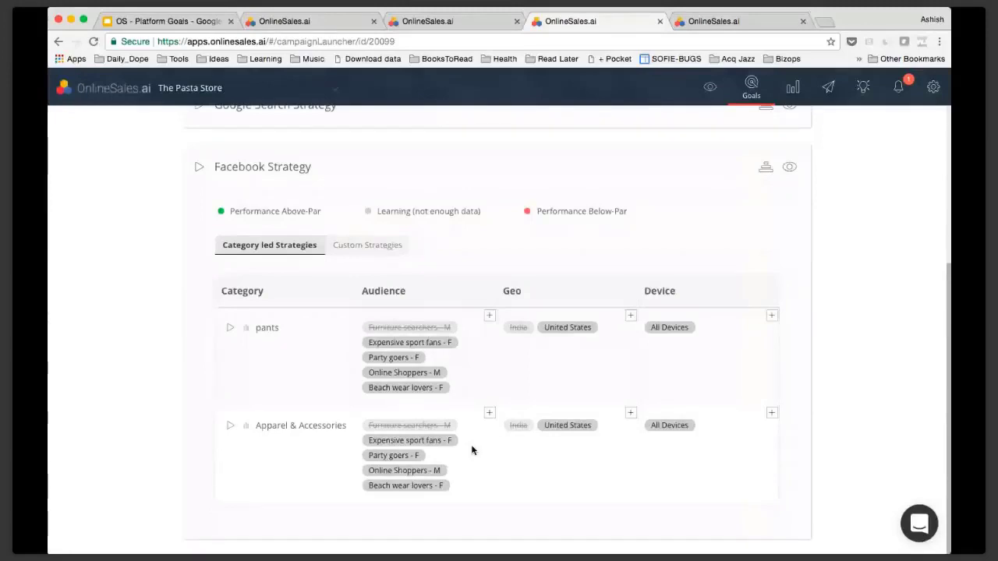
{"action": "left_click", "coordinate": [429, 441]}
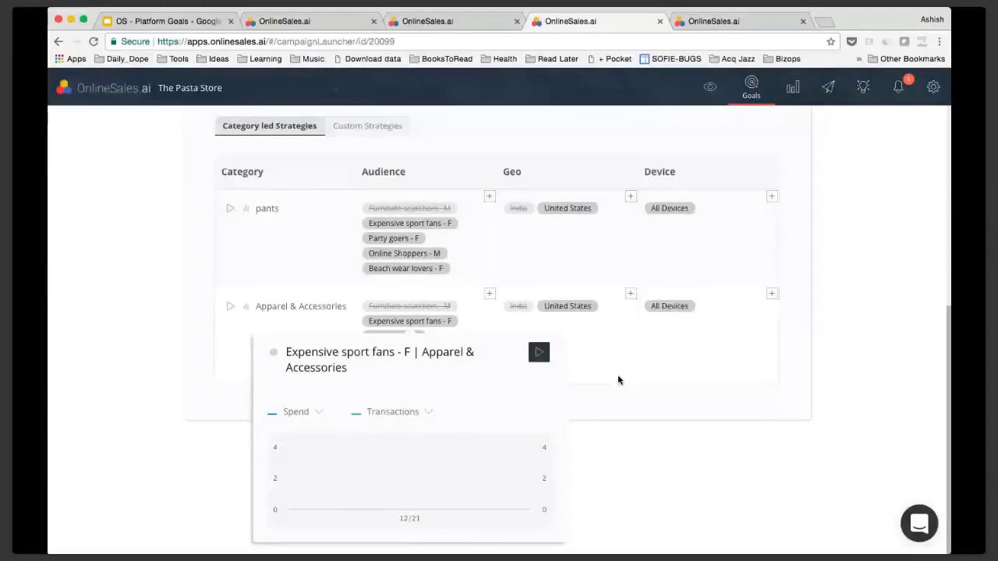
{"action": "scroll", "coordinate": [570, 383], "scroll_direction": "up", "scroll_amount": 3}
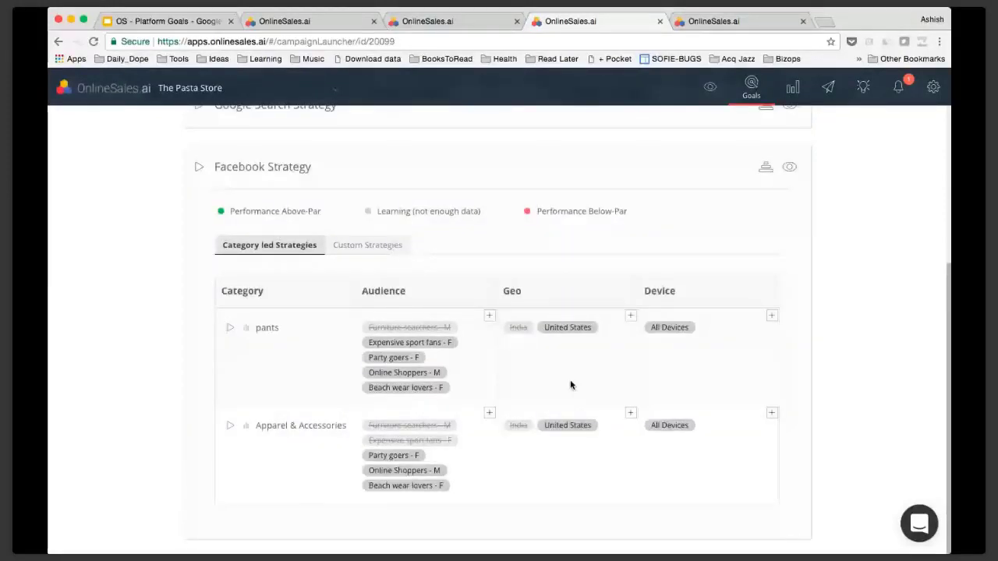
Step: Try selecting the Young Music fans - F and Hollywood Fashion fans - F audiences for Apparel & Accessories, and remove both selections
{"action": "left_click", "coordinate": [490, 414]}
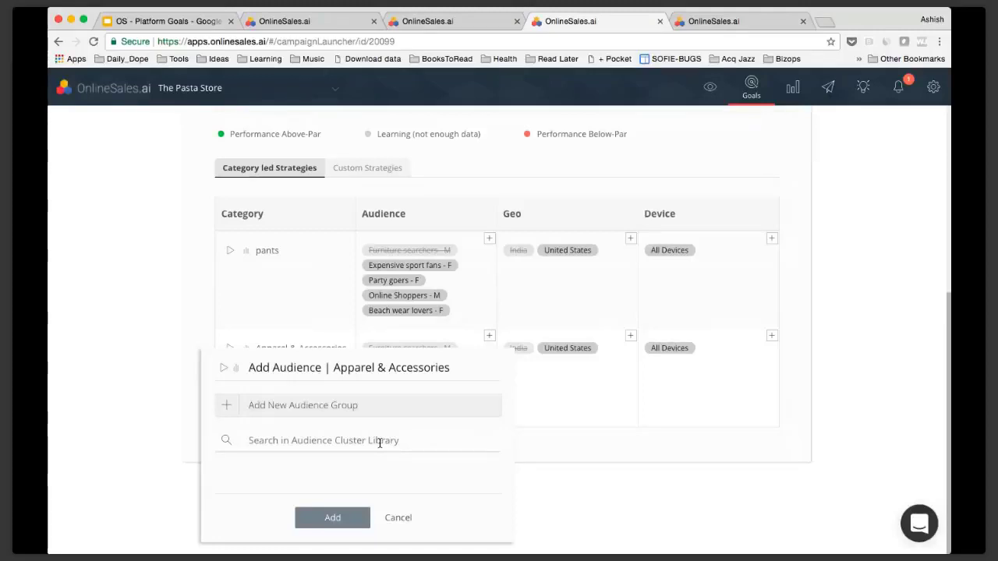
{"action": "type", "text": "H"}
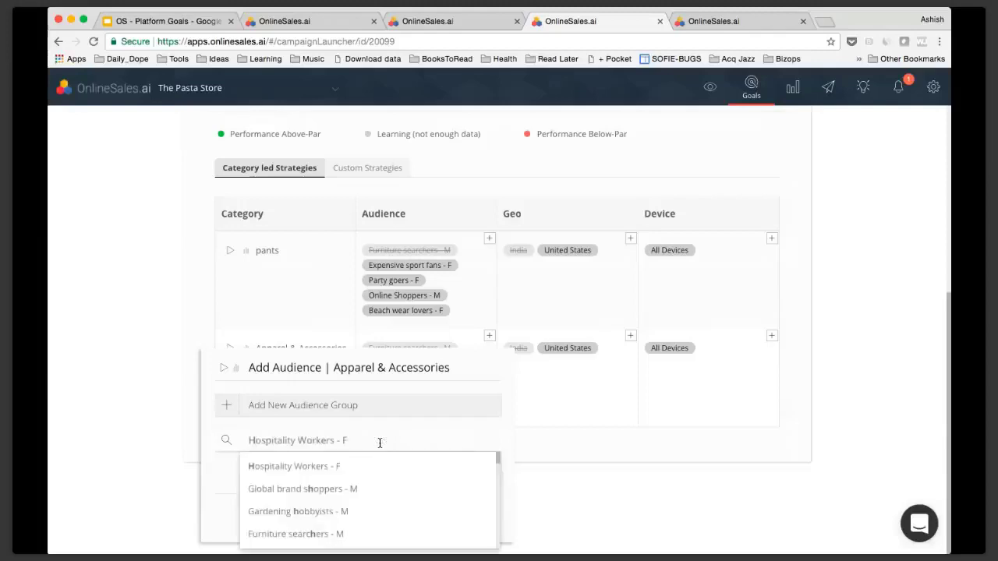
{"action": "key", "text": "BackSpace"}
{"action": "type", "text": "Mus"}
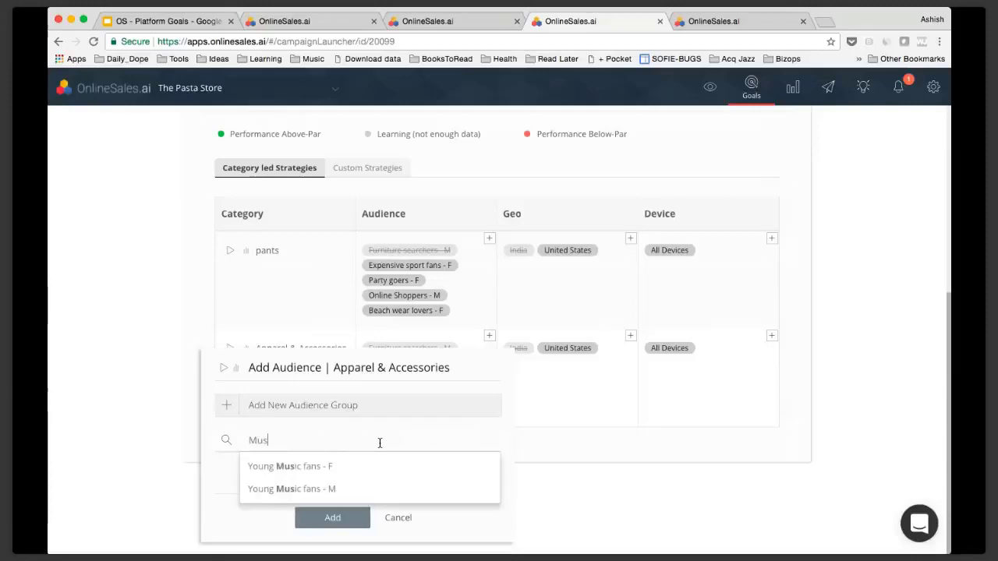
{"action": "left_click", "coordinate": [336, 466]}
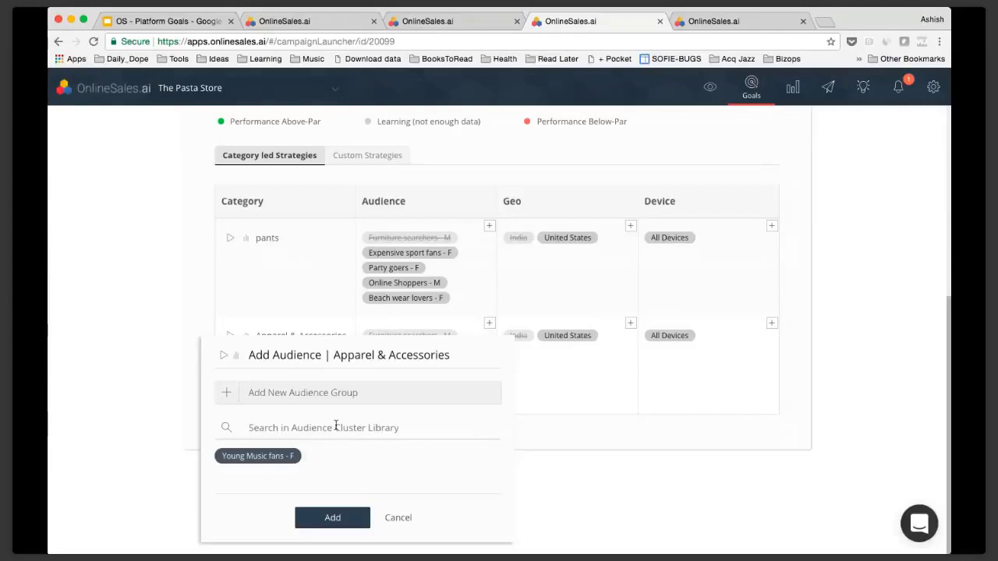
{"action": "type", "text": "H"}
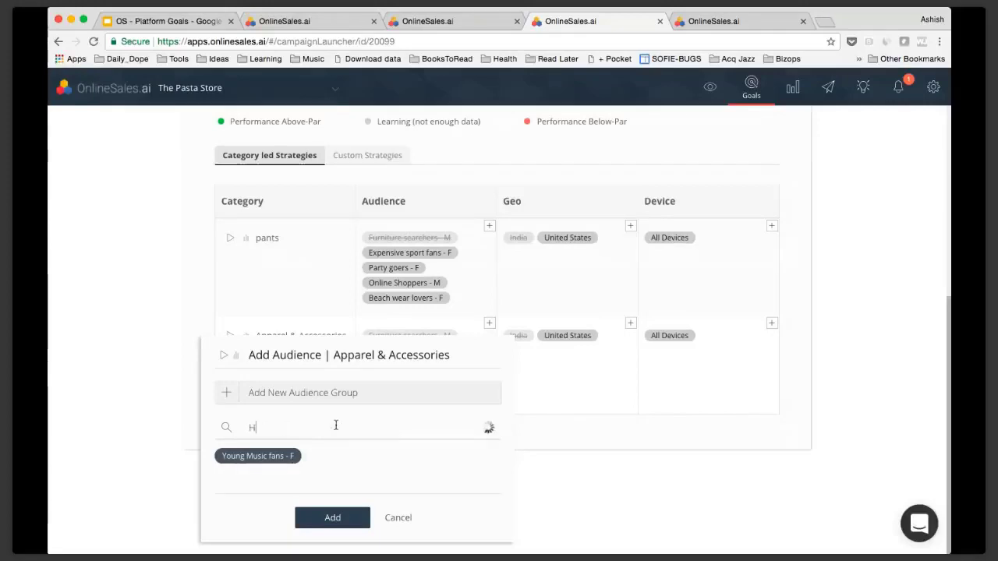
{"action": "type", "text": "ol"}
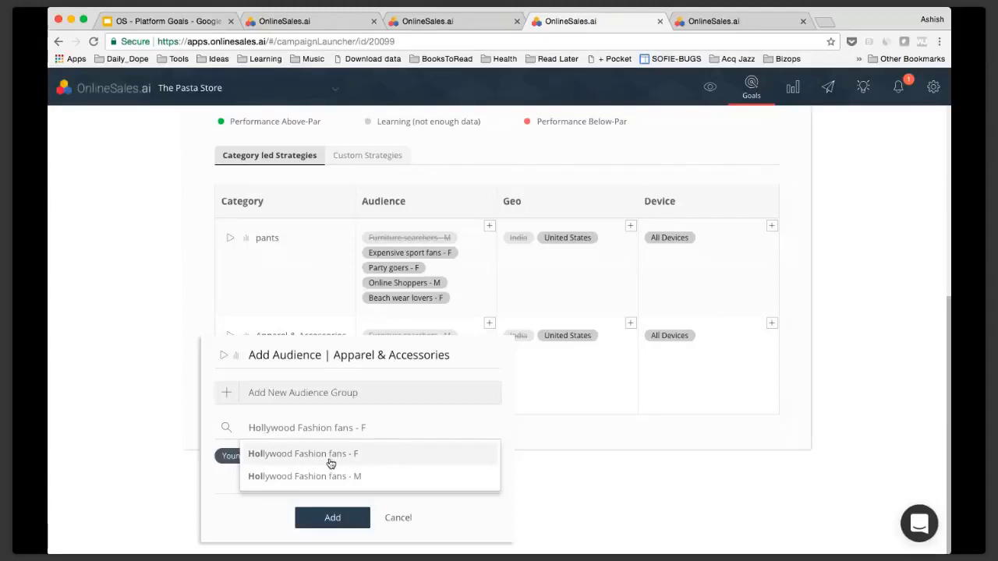
{"action": "left_click", "coordinate": [323, 460]}
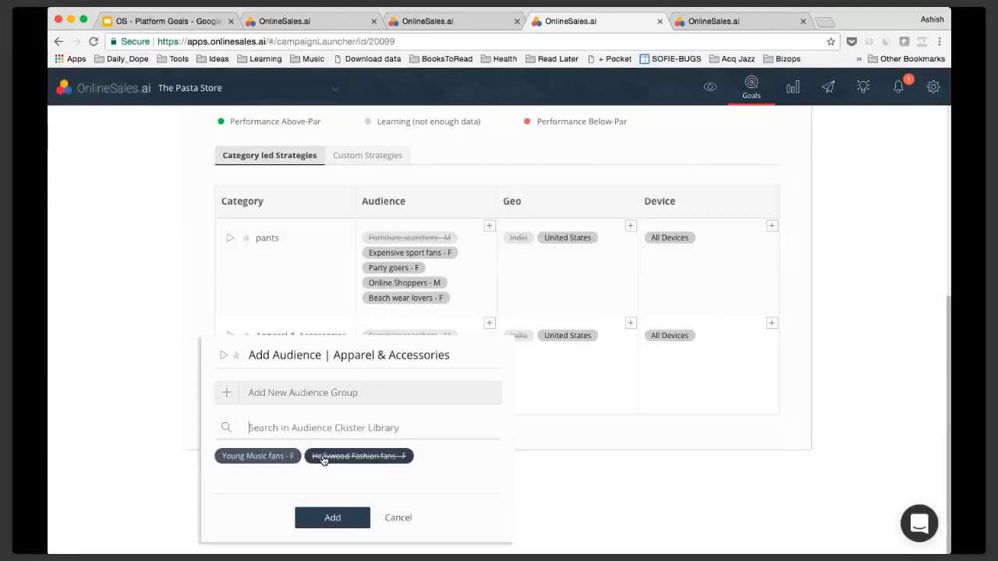
{"action": "left_click", "coordinate": [360, 458]}
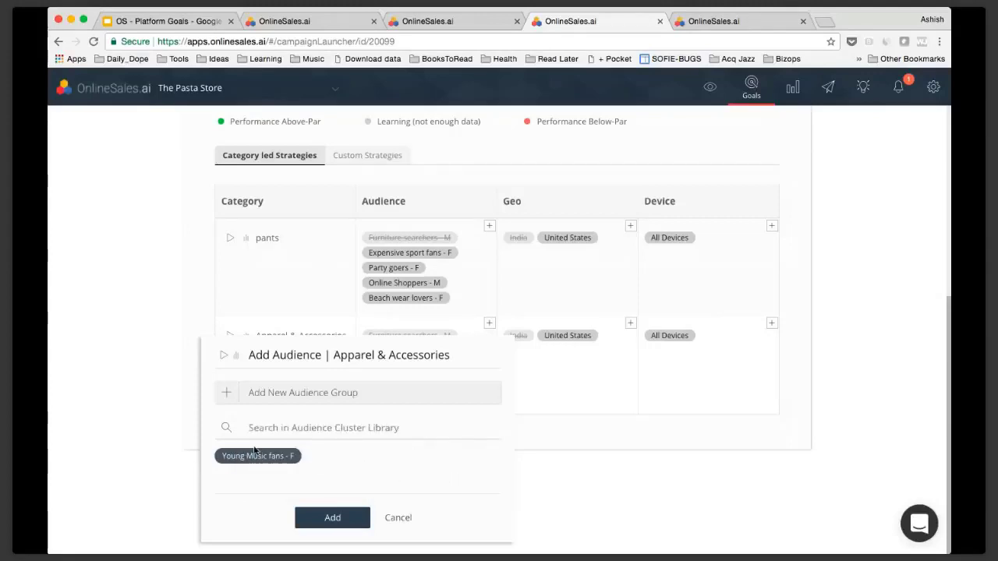
{"action": "left_click", "coordinate": [248, 457]}
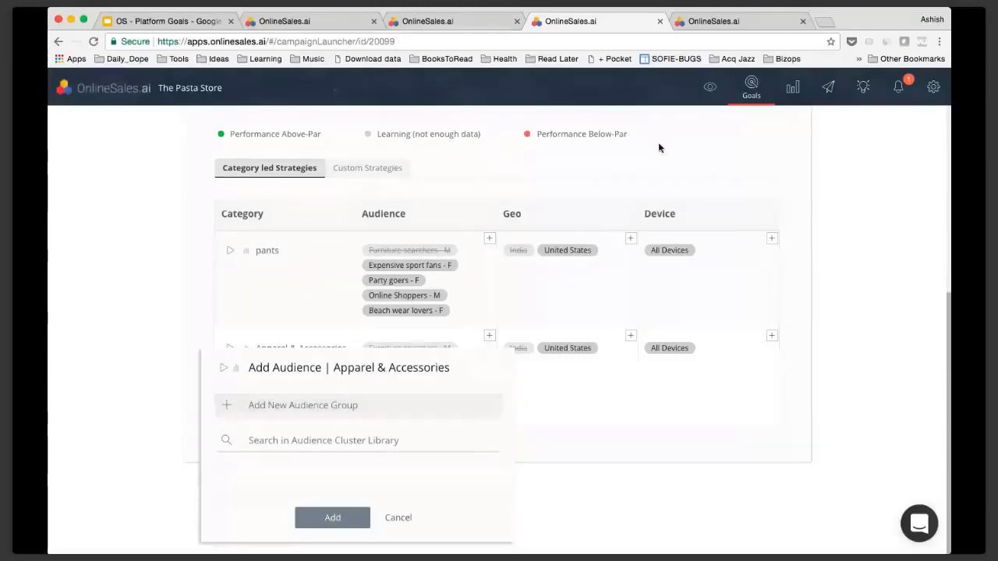
Step: Switch to the new Facebook audience cluster form in the panky-shops account and name the cluster Musicians
{"action": "left_click", "coordinate": [733, 21]}
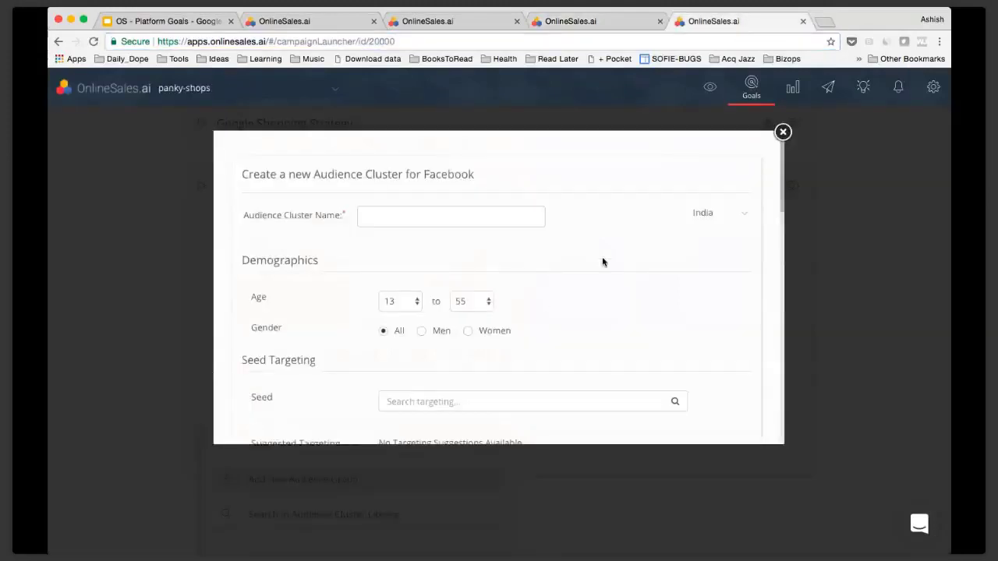
{"action": "left_click", "coordinate": [437, 220]}
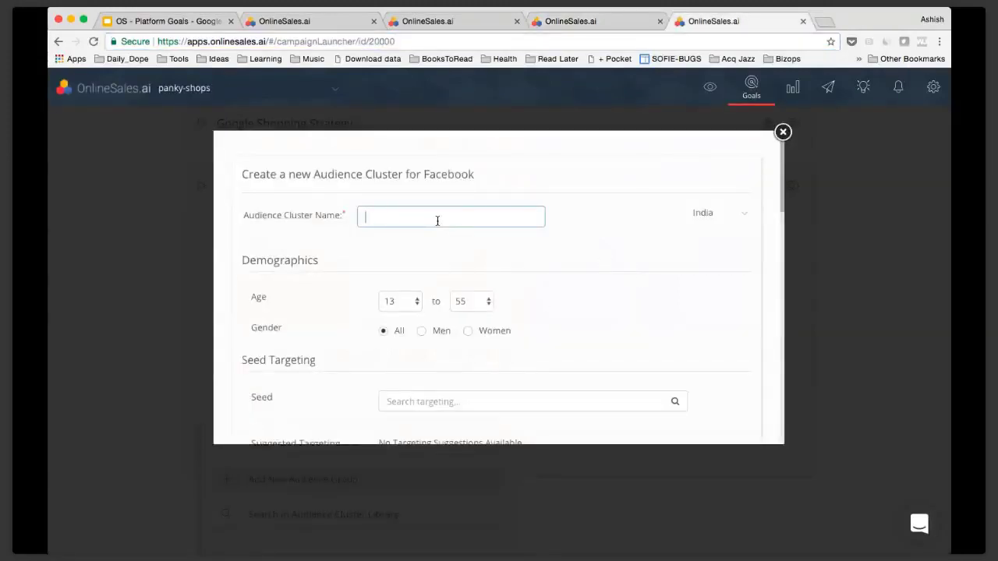
{"action": "type", "text": "Music Lovers -"}
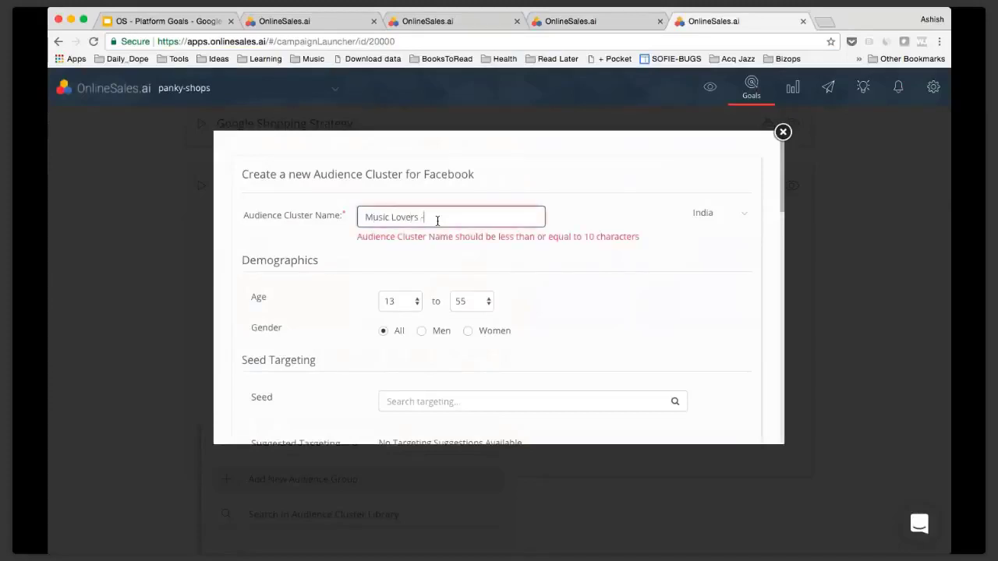
{"action": "key", "text": "BackSpace"}
{"action": "key", "text": "BackSpace"}
{"action": "key", "text": "BackSpace"}
{"action": "key", "text": "BackSpace"}
{"action": "key", "text": "BackSpace"}
{"action": "key", "text": "BackSpace"}
{"action": "key", "text": "BackSpace"}
{"action": "key", "text": "BackSpace"}
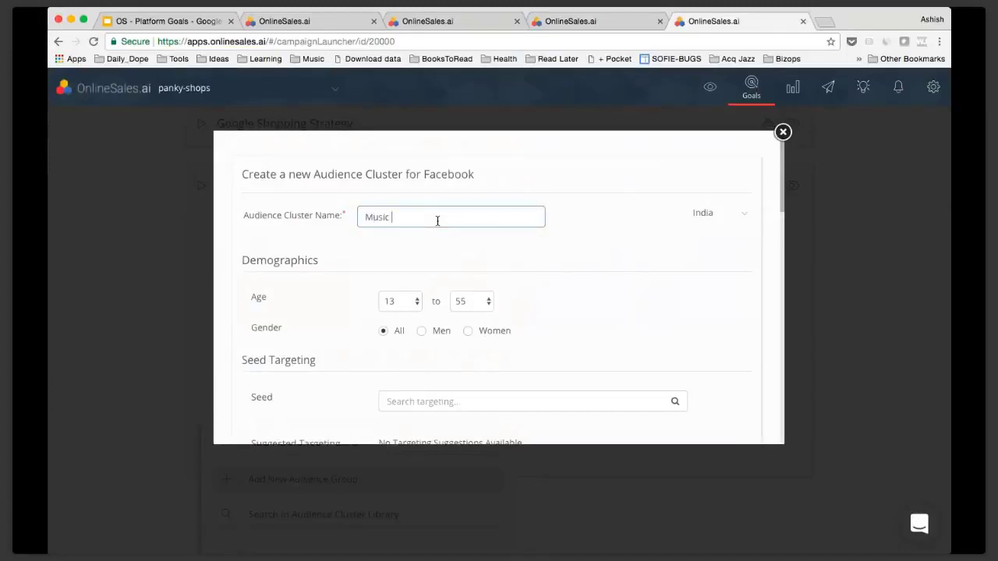
{"action": "type", "text": "ians"}
{"action": "key", "text": "Tab"}
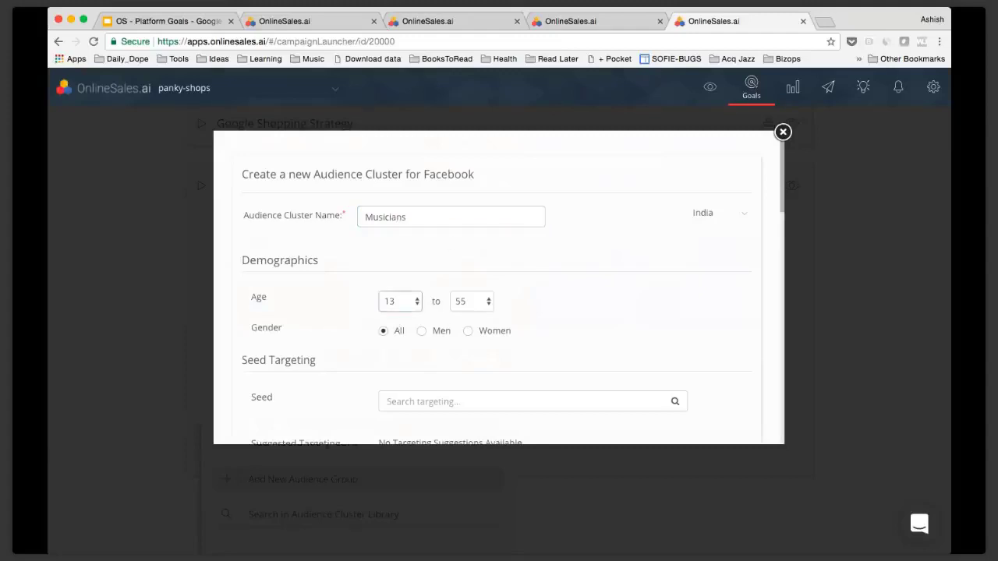
Step: Set the audience cluster's demographics to ages 20 to 30 and women only
{"action": "type", "text": "20"}
{"action": "key", "text": "Tab"}
{"action": "type", "text": "30"}
{"action": "left_click", "coordinate": [439, 332]}
{"action": "scroll", "coordinate": [472, 350], "scroll_direction": "down", "scroll_amount": 1}
{"action": "left_click", "coordinate": [493, 296]}
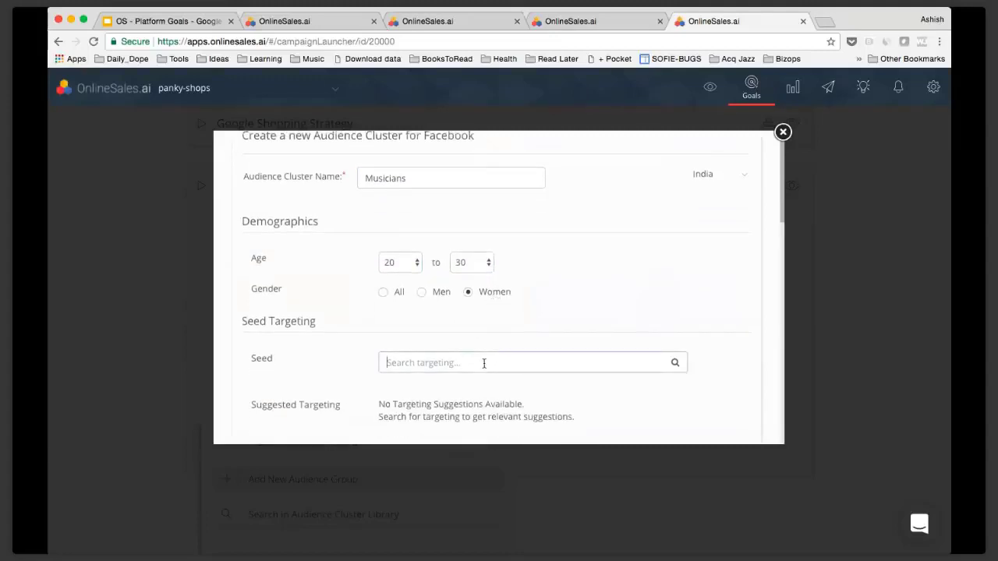
Step: Search the seed targeting for "Pink F", choose the Pink Floyd interest, and review the suggested targeting
{"action": "scroll", "coordinate": [483, 361], "scroll_direction": "down", "scroll_amount": 2}
{"action": "scroll", "coordinate": [482, 366], "scroll_direction": "down", "scroll_amount": 3}
{"action": "scroll", "coordinate": [557, 309], "scroll_direction": "down", "scroll_amount": 1}
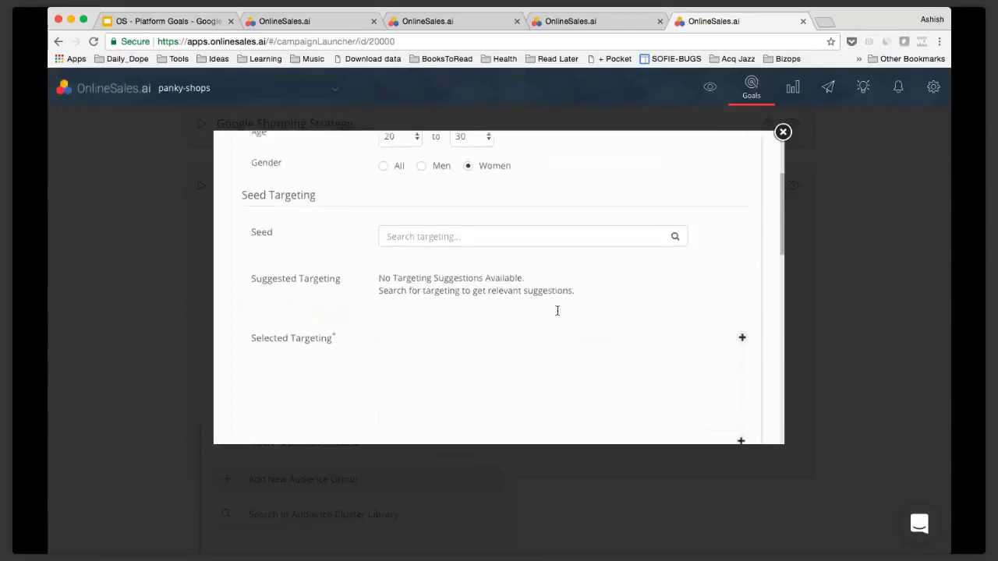
{"action": "scroll", "coordinate": [558, 310], "scroll_direction": "up", "scroll_amount": 2}
{"action": "scroll", "coordinate": [557, 312], "scroll_direction": "up", "scroll_amount": 5}
{"action": "scroll", "coordinate": [557, 314], "scroll_direction": "down", "scroll_amount": 5}
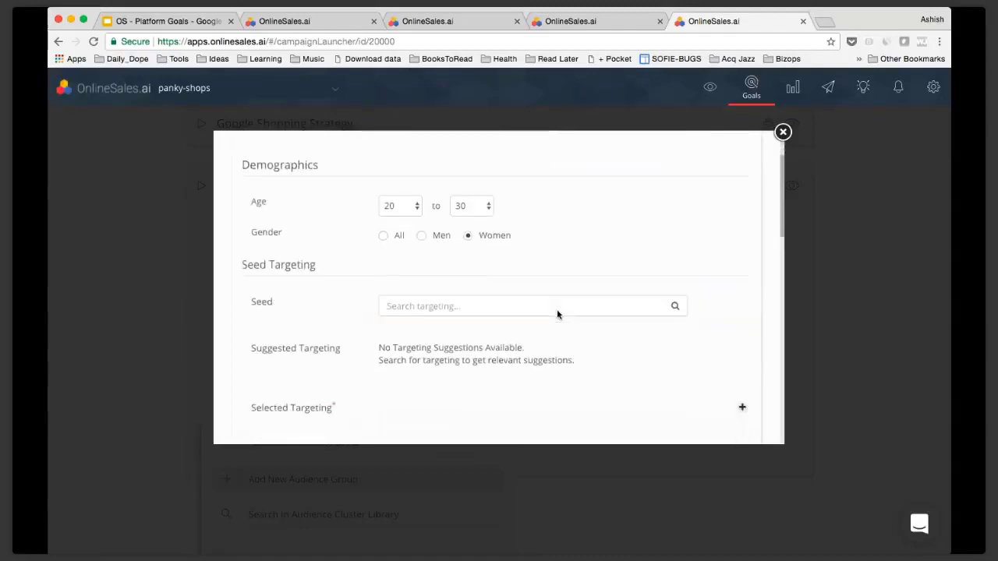
{"action": "left_click", "coordinate": [493, 297]}
{"action": "type", "text": "Pink F"}
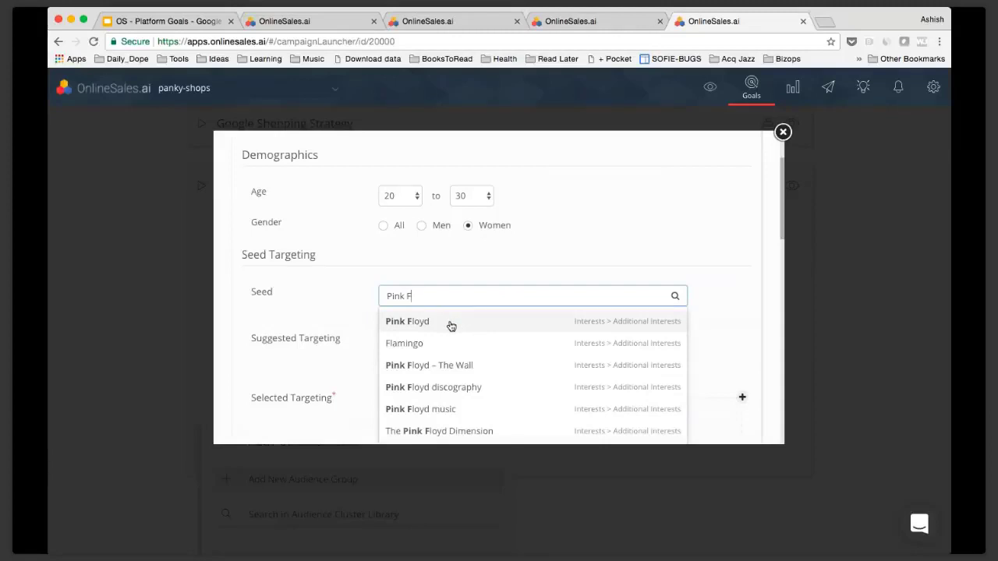
{"action": "left_click", "coordinate": [451, 324]}
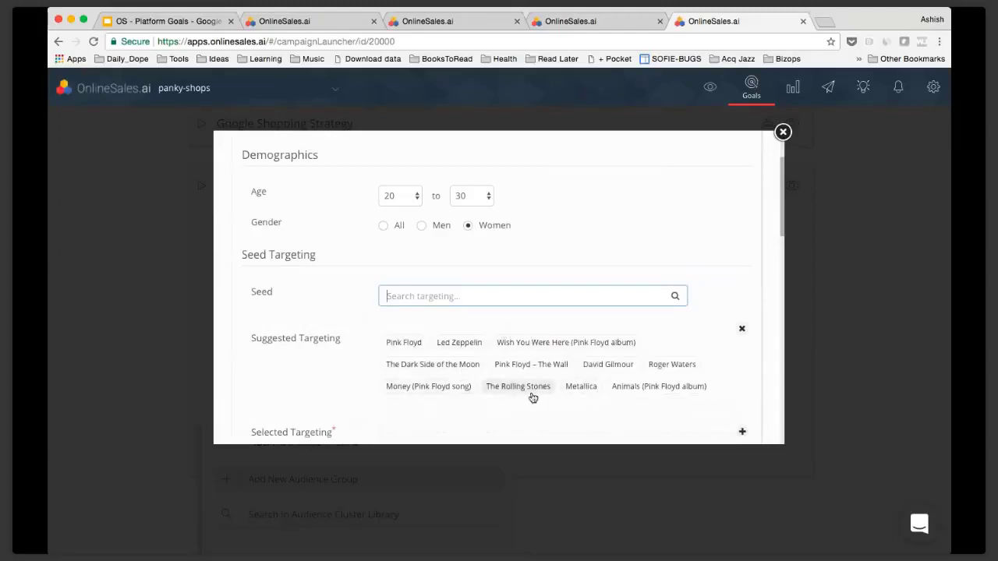
{"action": "scroll", "coordinate": [522, 386], "scroll_direction": "down", "scroll_amount": 1}
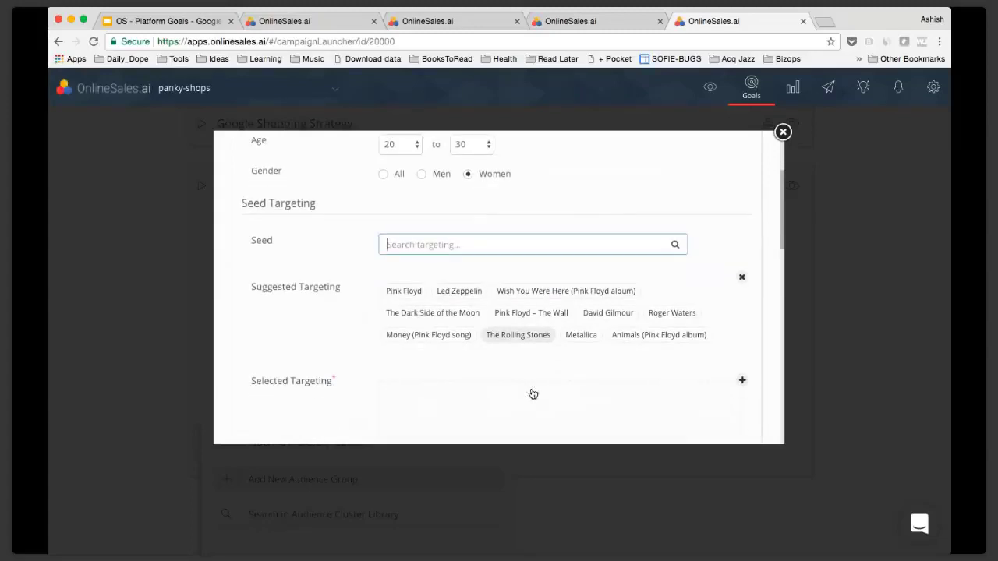
{"action": "scroll", "coordinate": [682, 390], "scroll_direction": "down", "scroll_amount": 1}
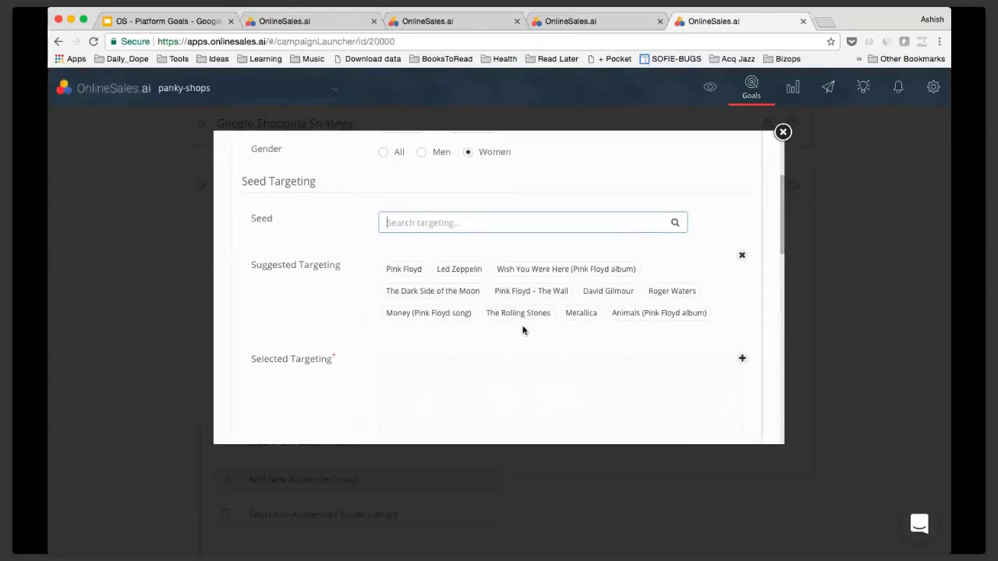
Step: Try including visitors who have visited specific pages in the past 30 days as a custom audience of the Musicians cluster
{"action": "scroll", "coordinate": [533, 350], "scroll_direction": "down", "scroll_amount": 5}
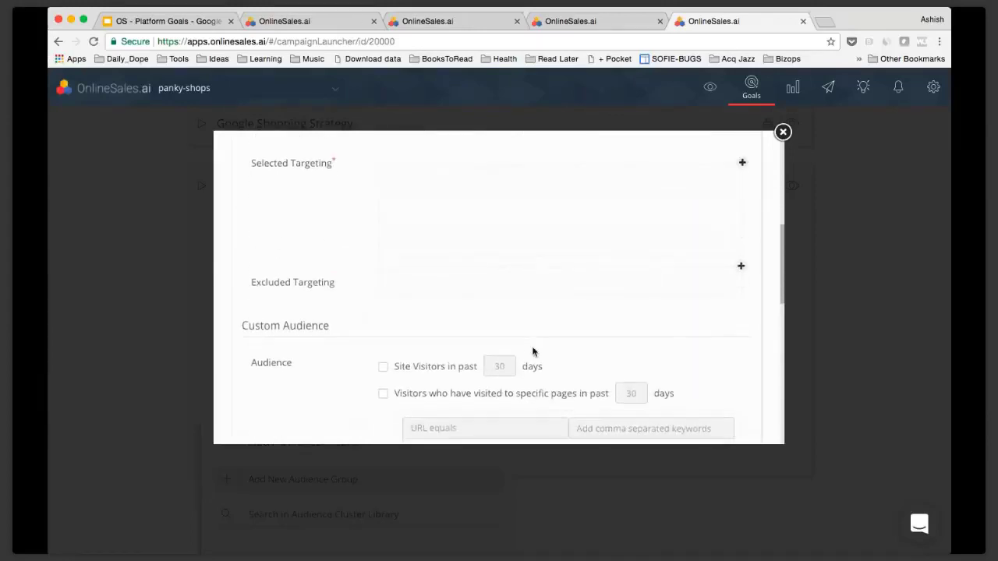
{"action": "scroll", "coordinate": [533, 350], "scroll_direction": "up", "scroll_amount": 2}
{"action": "scroll", "coordinate": [532, 350], "scroll_direction": "down", "scroll_amount": 5}
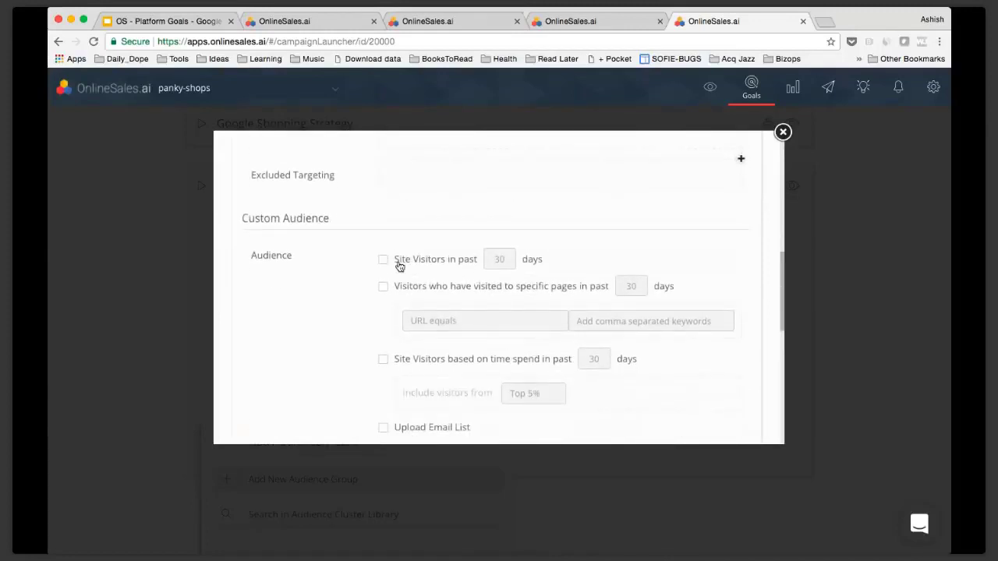
{"action": "scroll", "coordinate": [444, 290], "scroll_direction": "down", "scroll_amount": 1}
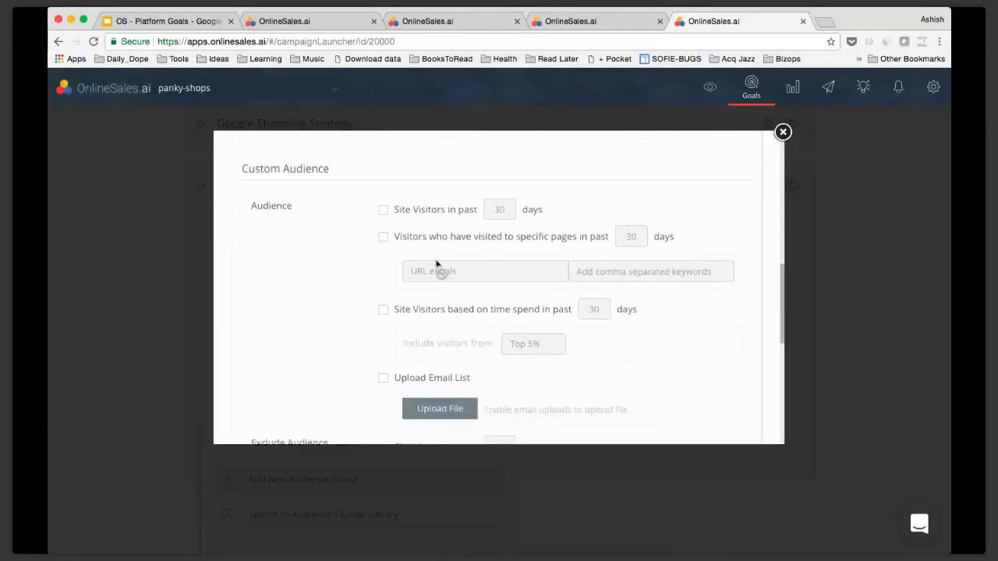
{"action": "left_click", "coordinate": [427, 241]}
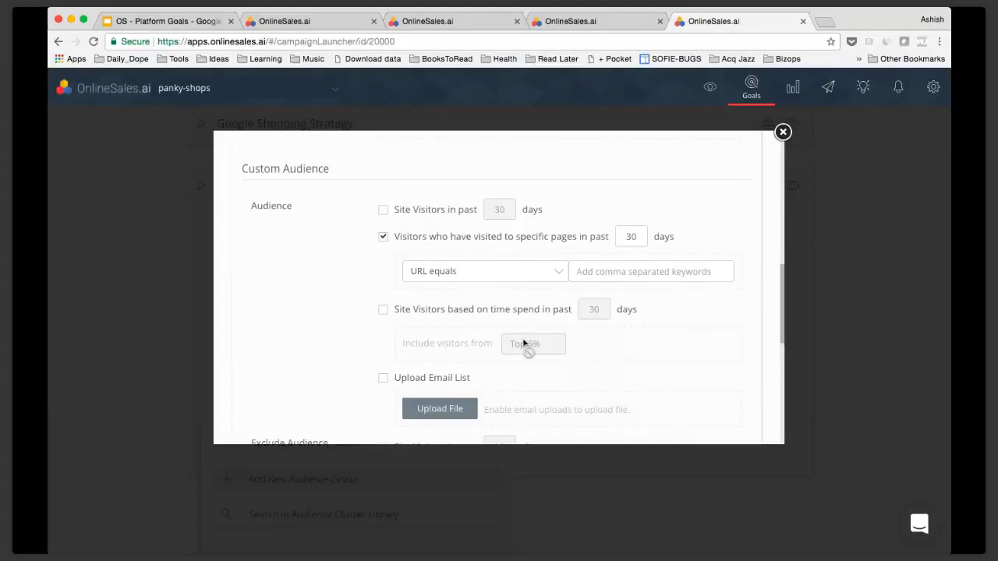
Step: Review the remaining audience cluster settings, discard the unsaved Musicians cluster, and cancel adding an audience to the Card strategy
{"action": "scroll", "coordinate": [524, 345], "scroll_direction": "down", "scroll_amount": 5}
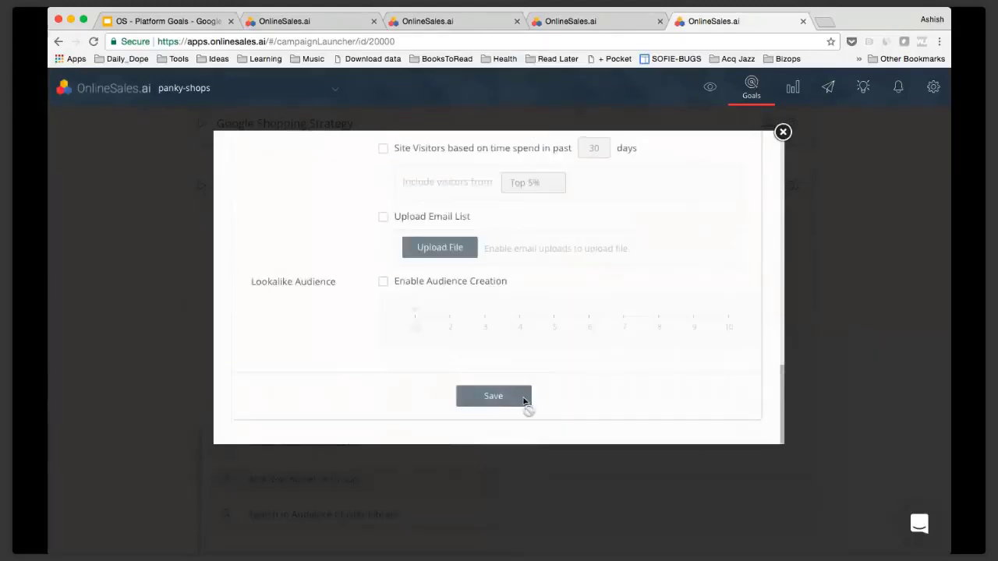
{"action": "scroll", "coordinate": [535, 339], "scroll_direction": "up", "scroll_amount": 10}
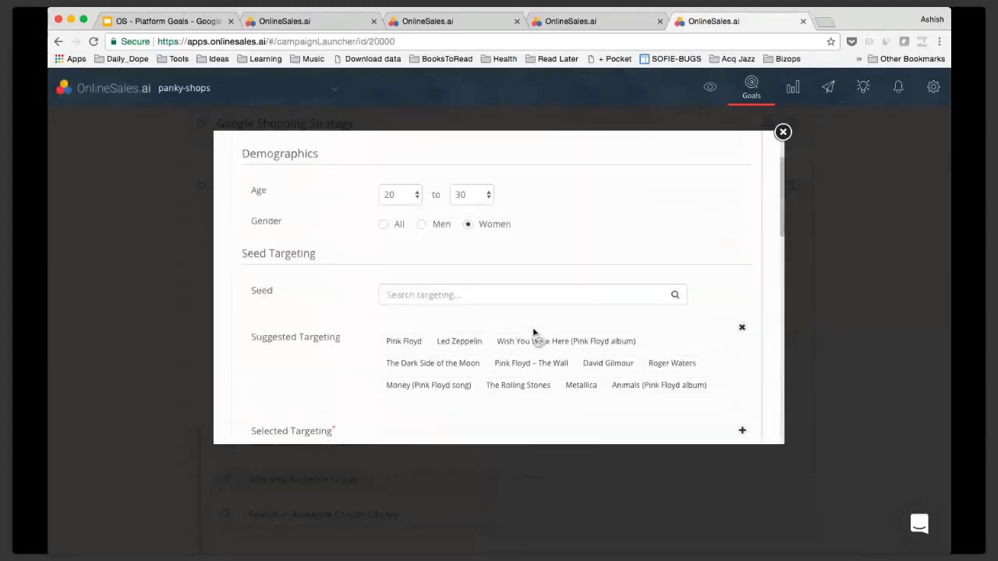
{"action": "scroll", "coordinate": [490, 223], "scroll_direction": "up", "scroll_amount": 3}
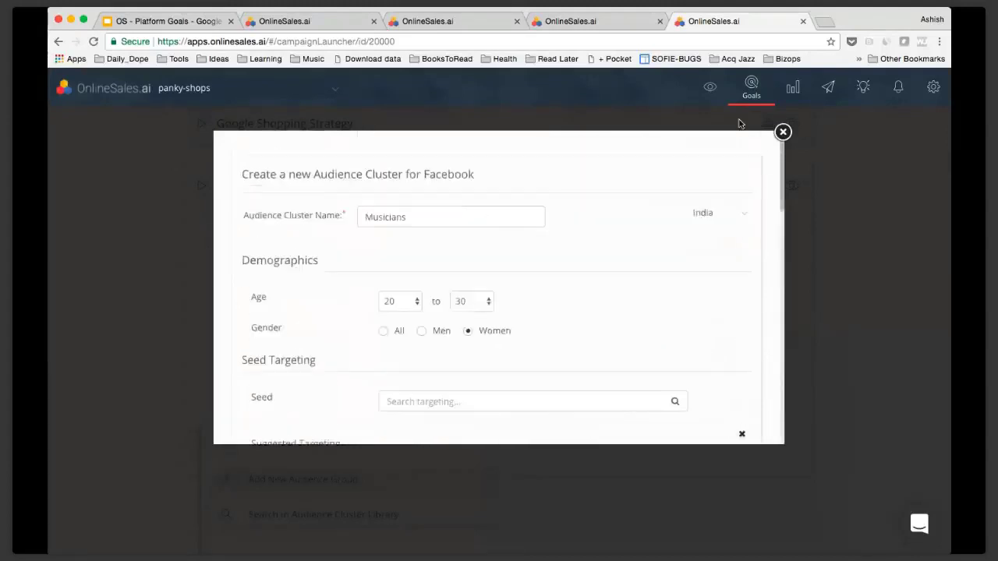
{"action": "left_click", "coordinate": [784, 132]}
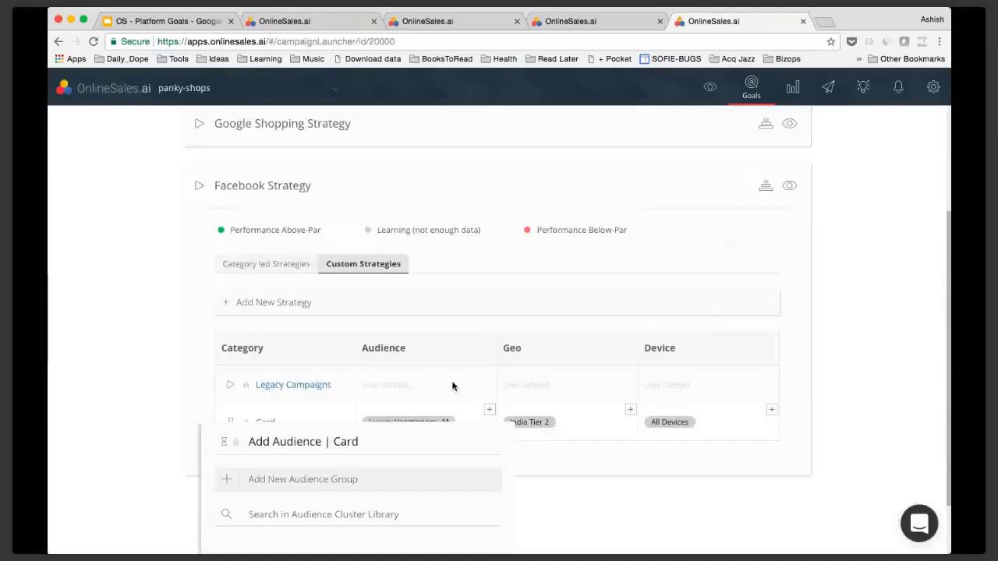
{"action": "left_click", "coordinate": [401, 519]}
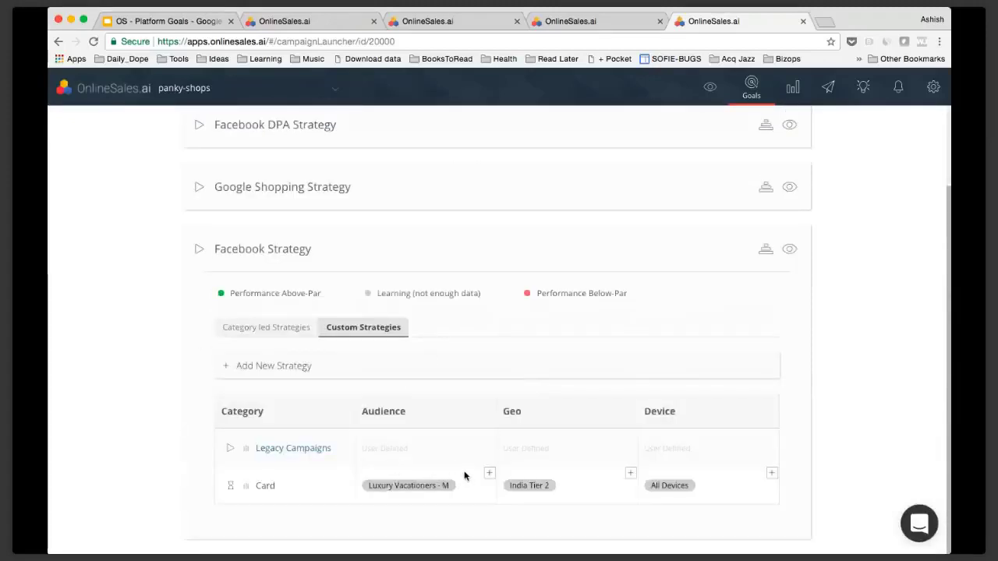
Step: View the category led Facebook strategies in panky-shops, and dismiss the open audience selection for Apparel & Accessories in The Pasta Store
{"action": "left_click", "coordinate": [251, 327]}
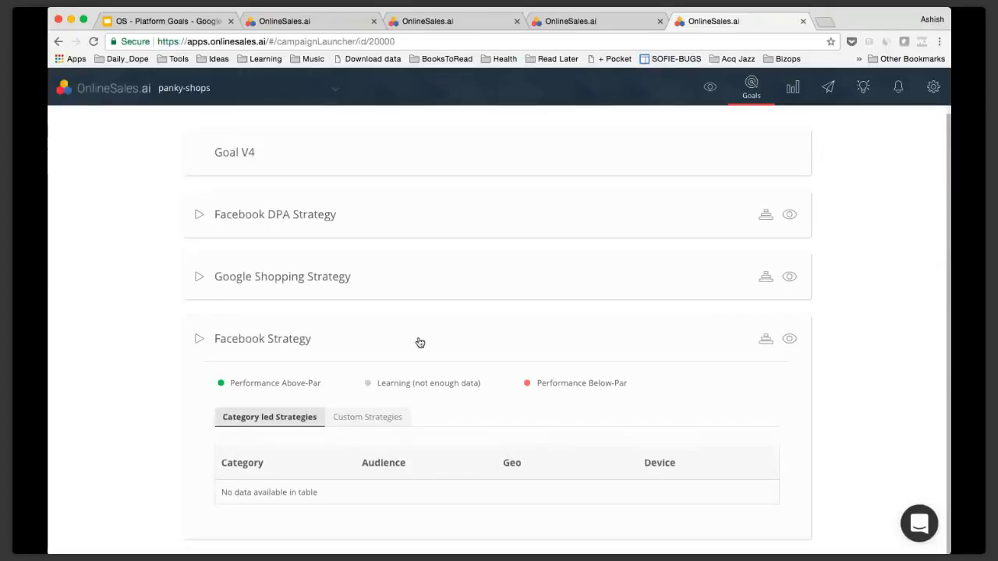
{"action": "key", "text": "ctrl+shift+Tab"}
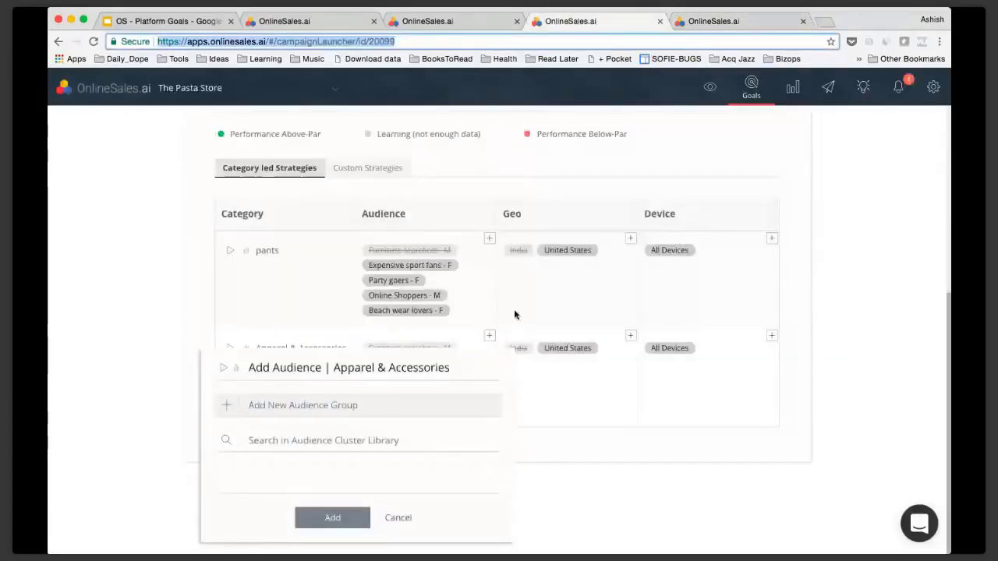
{"action": "left_click", "coordinate": [514, 314]}
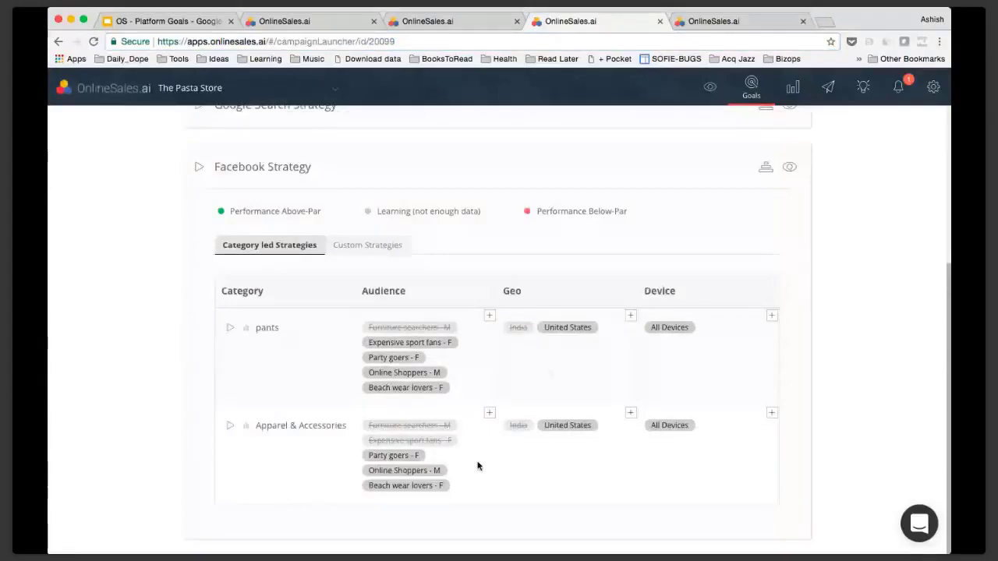
Step: Return to panky-shops, start a new Facebook geo cluster for the Card custom strategy, and name it Tier I
{"action": "key", "text": "ctrl+Tab"}
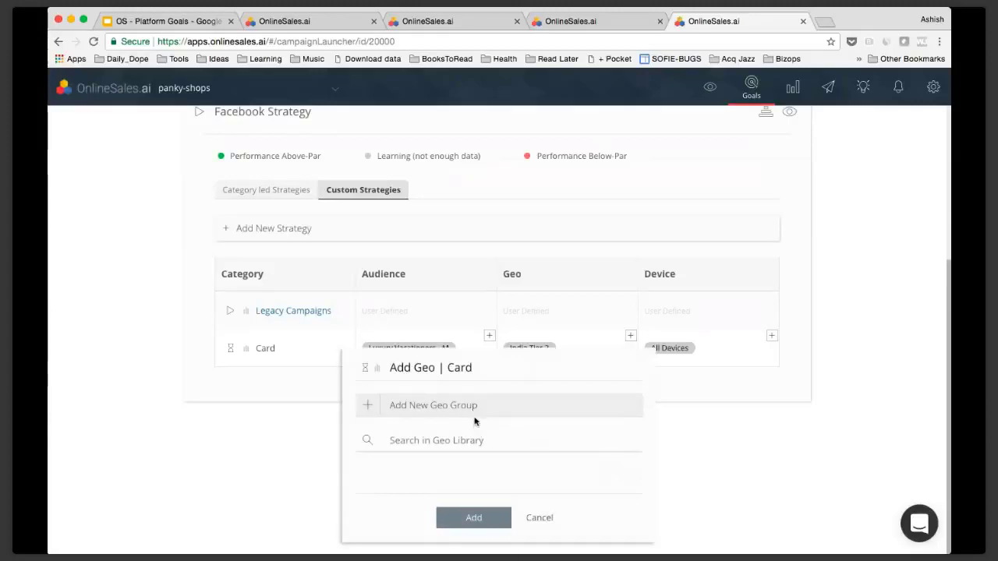
{"action": "left_click", "coordinate": [463, 407]}
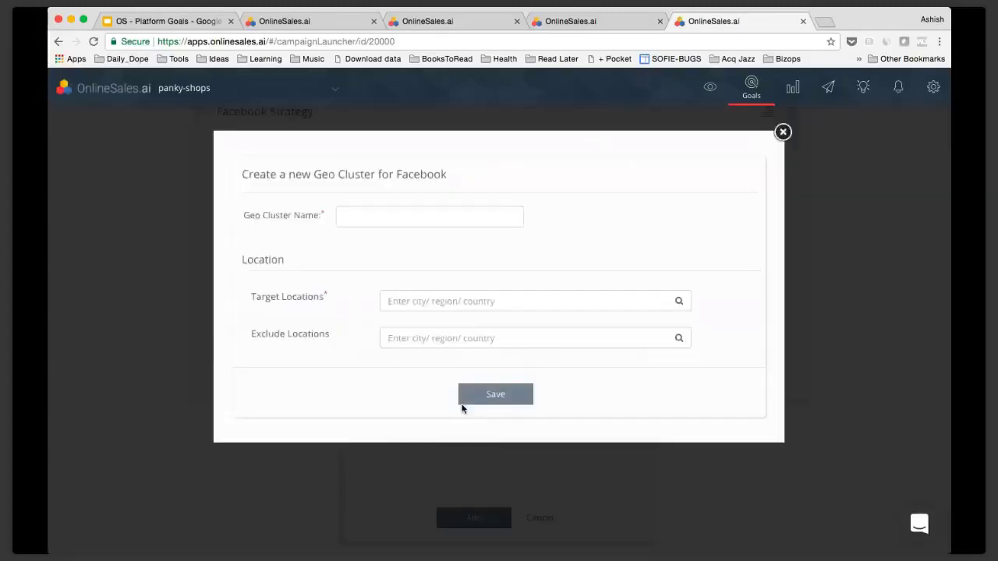
{"action": "left_click", "coordinate": [383, 218]}
{"action": "type", "text": "Tier I"}
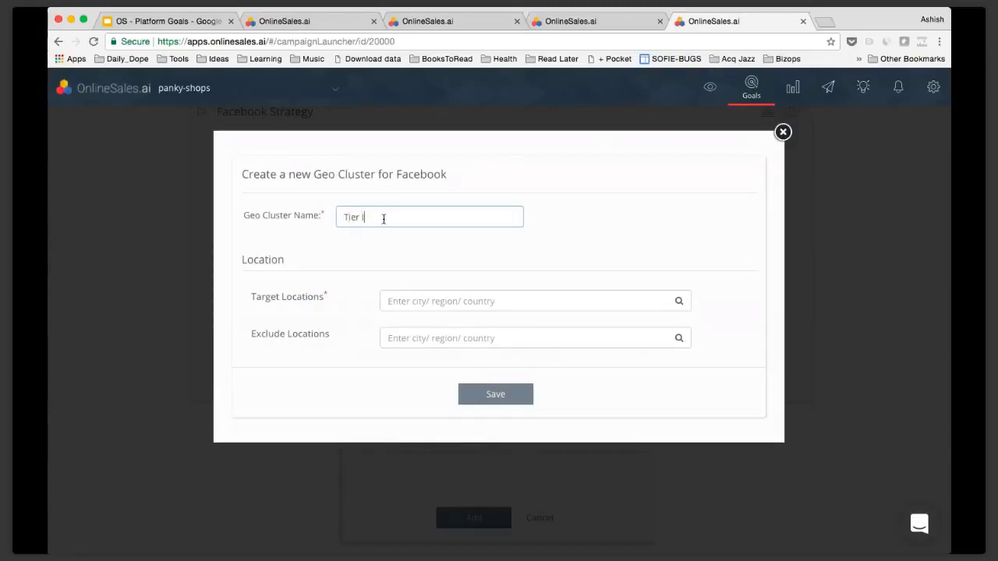
{"action": "type", "text": " Cities"}
{"action": "key", "text": "BackSpace"}
{"action": "key", "text": "BackSpace"}
{"action": "key", "text": "BackSpace"}
{"action": "key", "text": "BackSpace"}
{"action": "key", "text": "BackSpace"}
{"action": "key", "text": "BackSpace"}
{"action": "key", "text": "BackSpace"}
Step: Add Mumbai, Maharashtra, India to the geo cluster's target locations
{"action": "left_click", "coordinate": [413, 301]}
{"action": "type", "text": "M"}
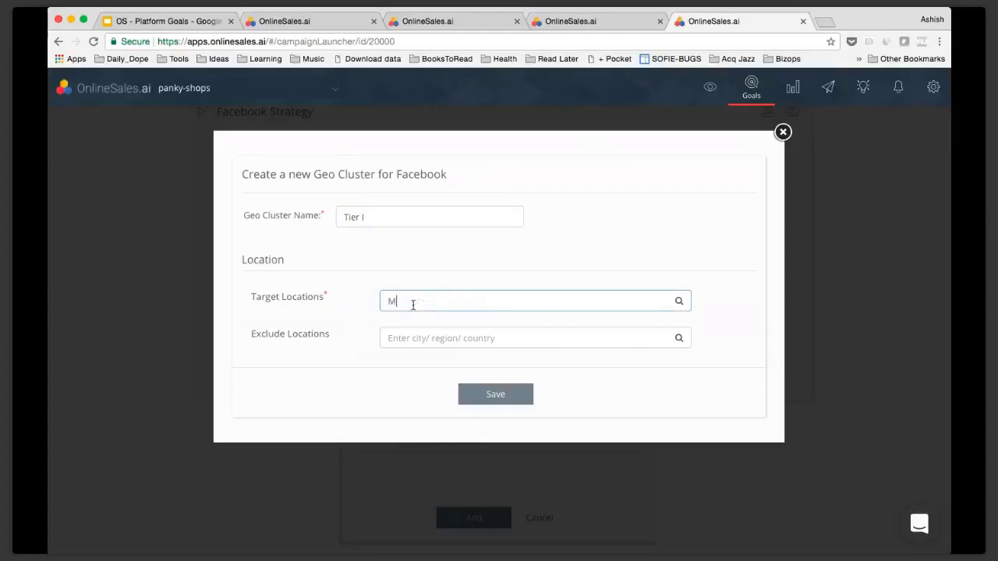
{"action": "type", "text": "umbai"}
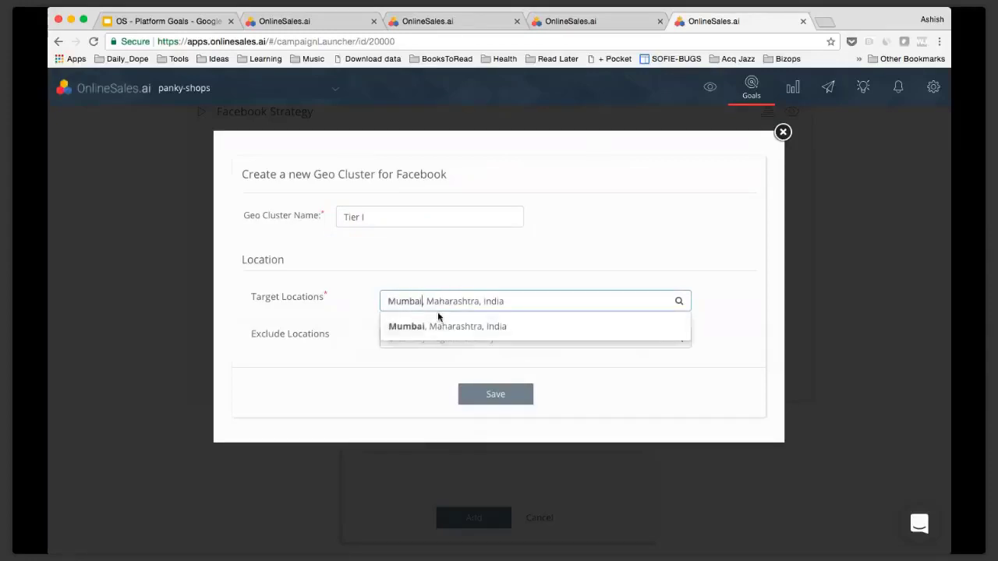
{"action": "left_click", "coordinate": [434, 326]}
{"action": "type", "text": "Delhi"}
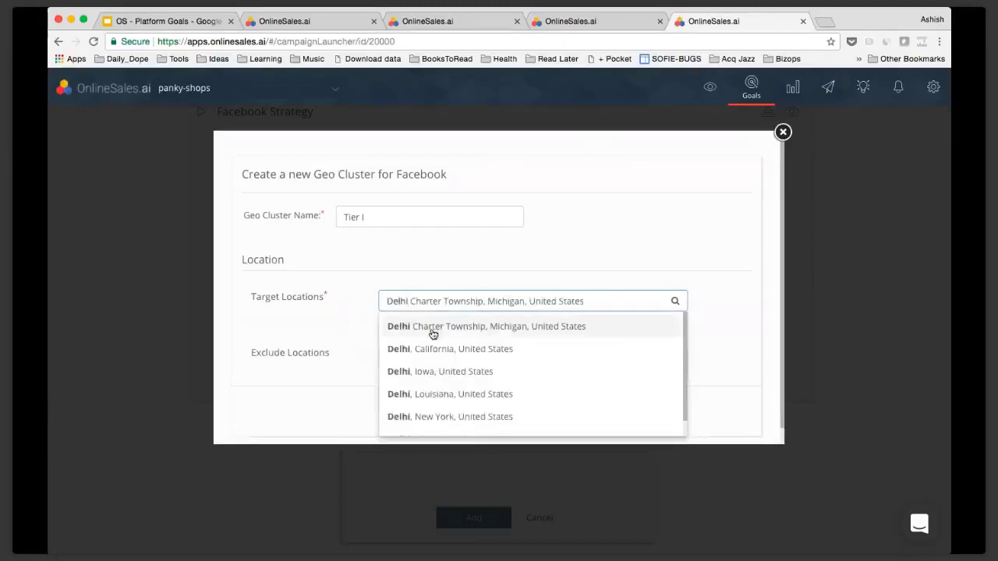
{"action": "scroll", "coordinate": [461, 372], "scroll_direction": "down", "scroll_amount": 2}
{"action": "scroll", "coordinate": [463, 372], "scroll_direction": "up", "scroll_amount": 2}
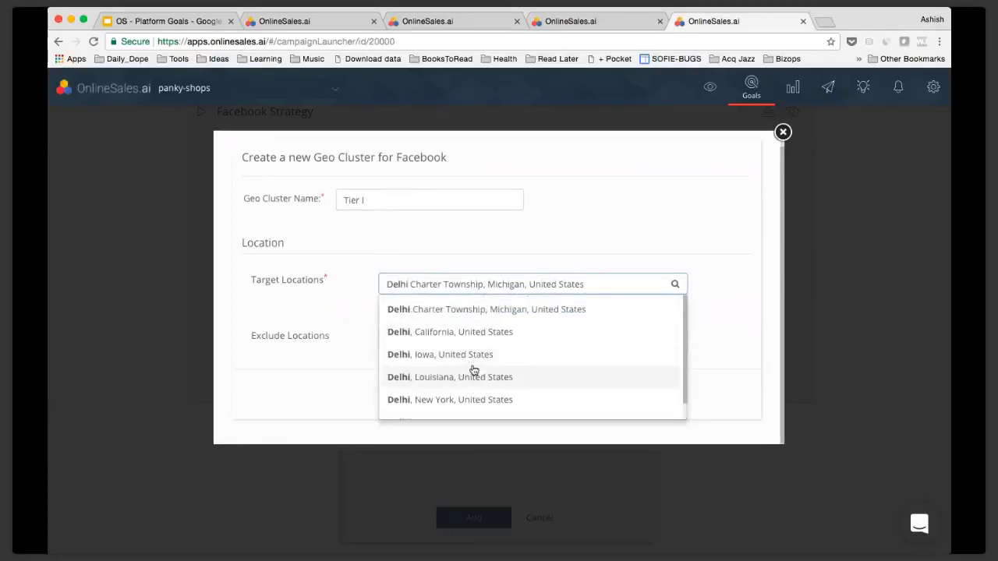
{"action": "key", "text": "BackSpace"}
{"action": "key", "text": "BackSpace"}
{"action": "key", "text": "BackSpace"}
{"action": "key", "text": "BackSpace"}
{"action": "key", "text": "BackSpace"}
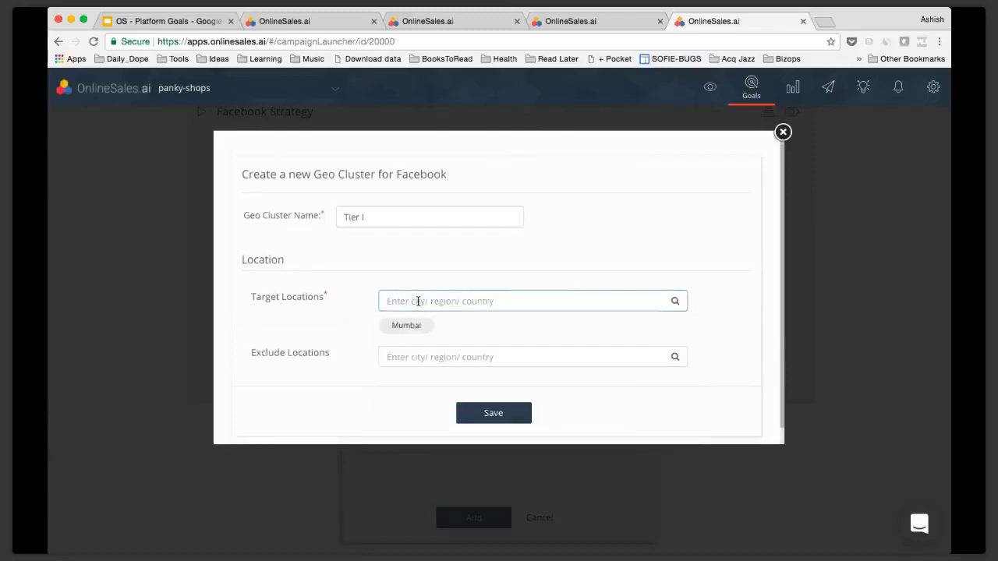
Step: Add New Delhi, Delhi, India and Bangalore, Karnataka, India to the geo cluster's target locations
{"action": "type", "text": "New D"}
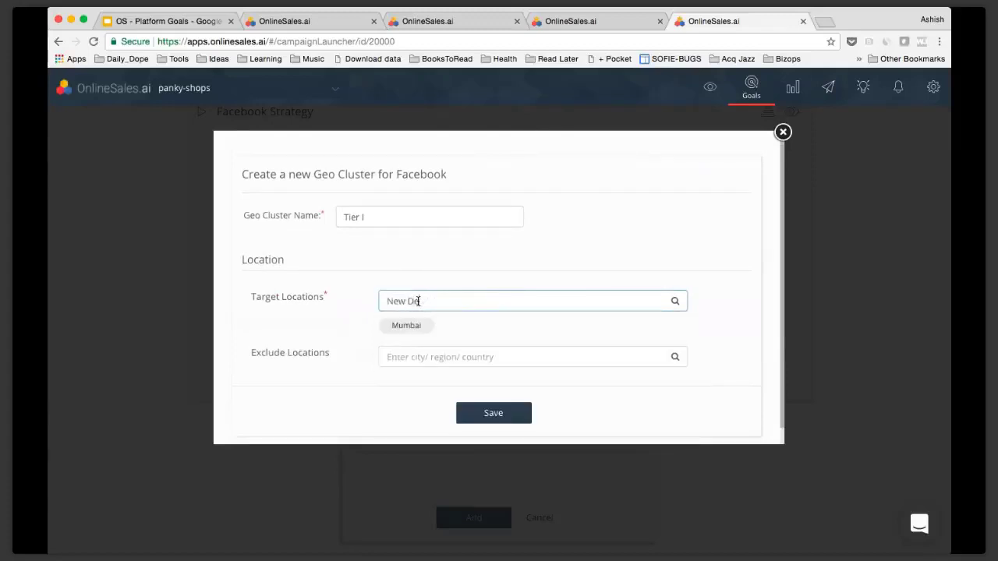
{"action": "type", "text": "elhi, Delhi, India"}
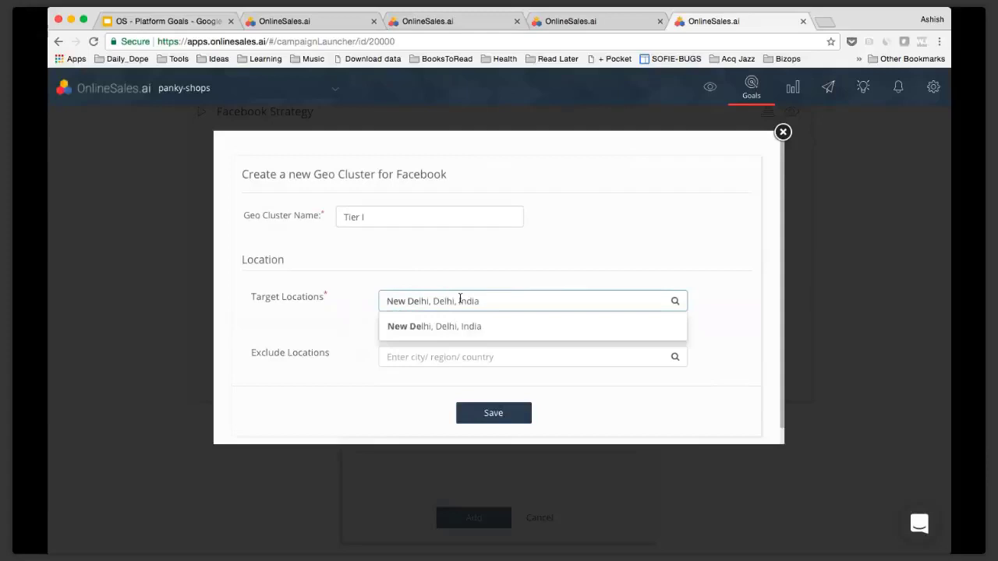
{"action": "left_click", "coordinate": [462, 341]}
{"action": "type", "text": "Bangall, New York, United States"}
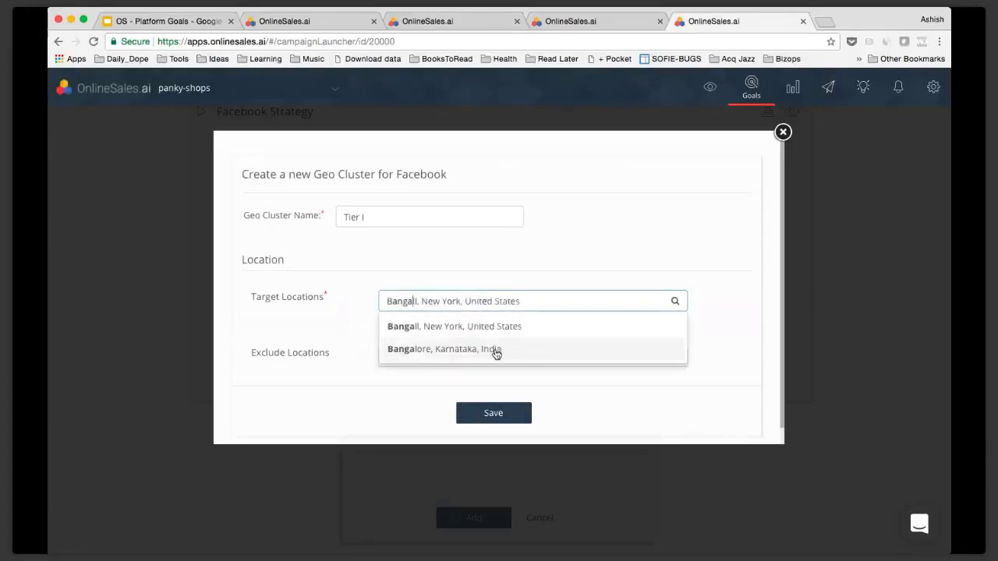
{"action": "left_click", "coordinate": [497, 350]}
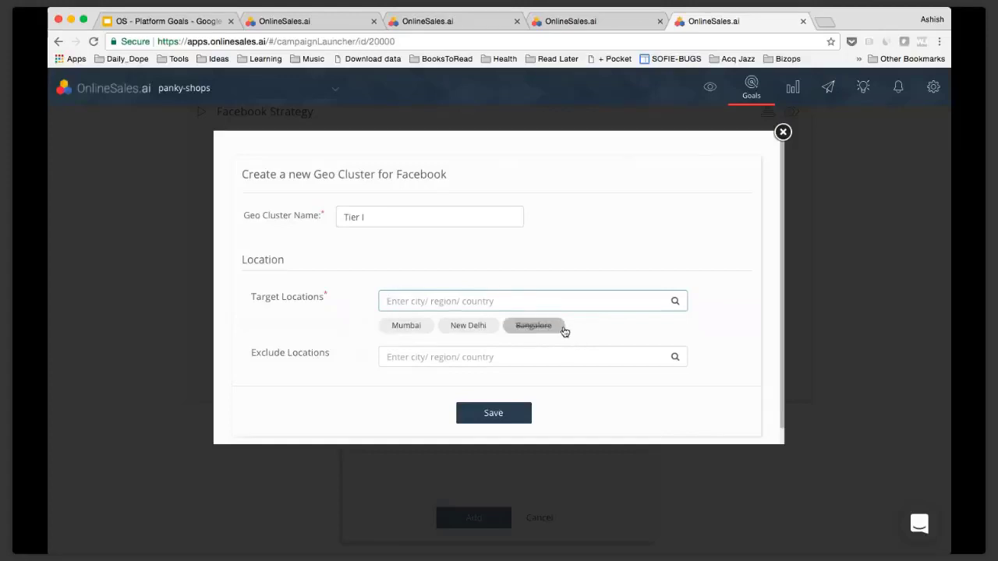
Step: Save the Tier I geo cluster and leave Card's geo selection without adding the cluster
{"action": "left_click", "coordinate": [367, 216]}
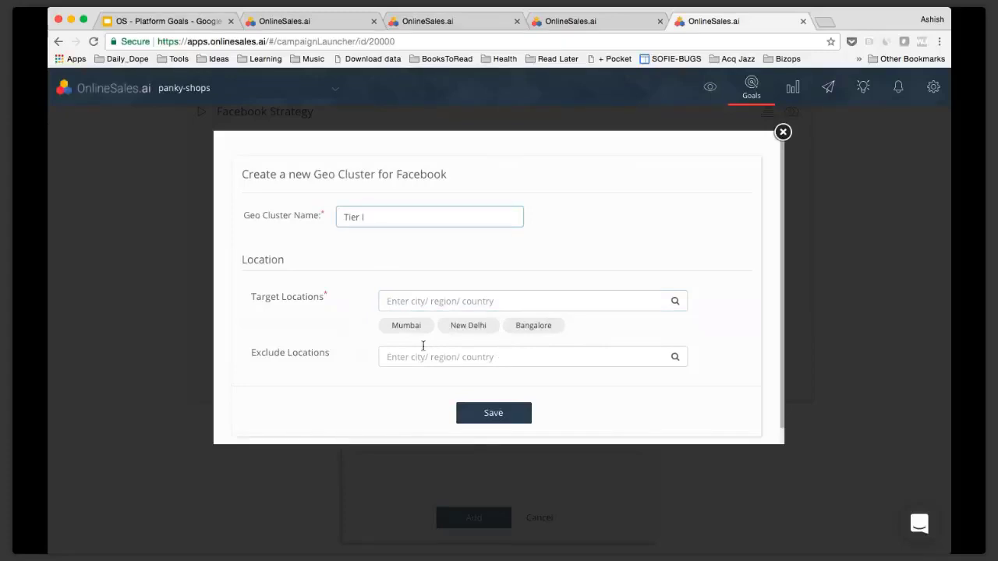
{"action": "left_click", "coordinate": [507, 415]}
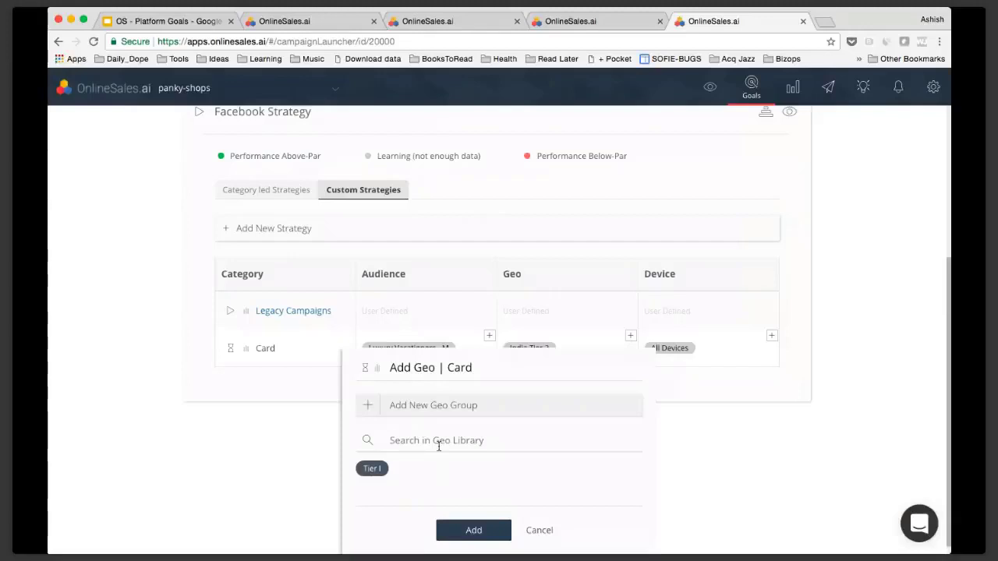
{"action": "left_click", "coordinate": [538, 530]}
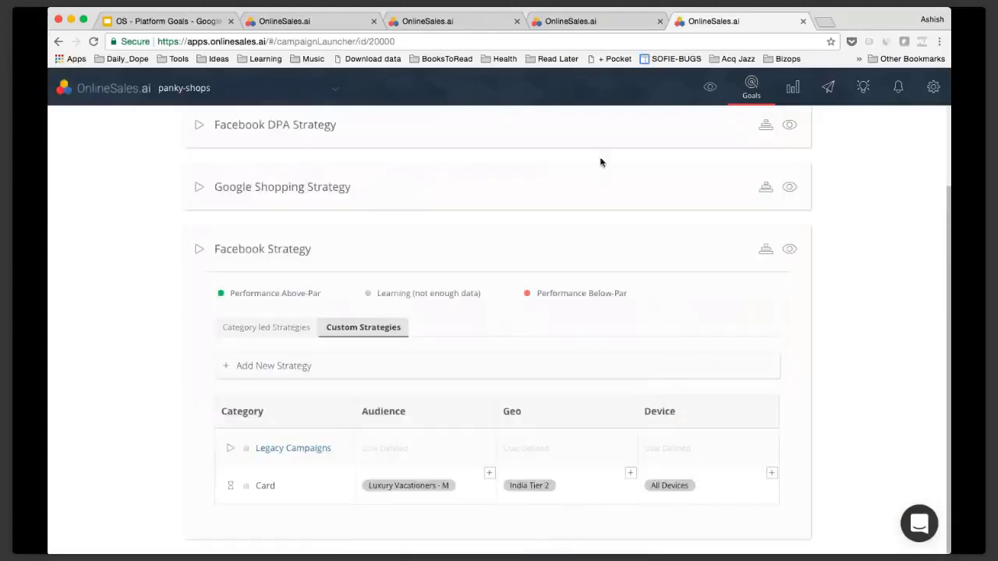
Step: In The Pasta Store, dismiss the Apparel & Accessories geo selection and view its new Facebook device cluster form without creating one
{"action": "left_click", "coordinate": [609, 27]}
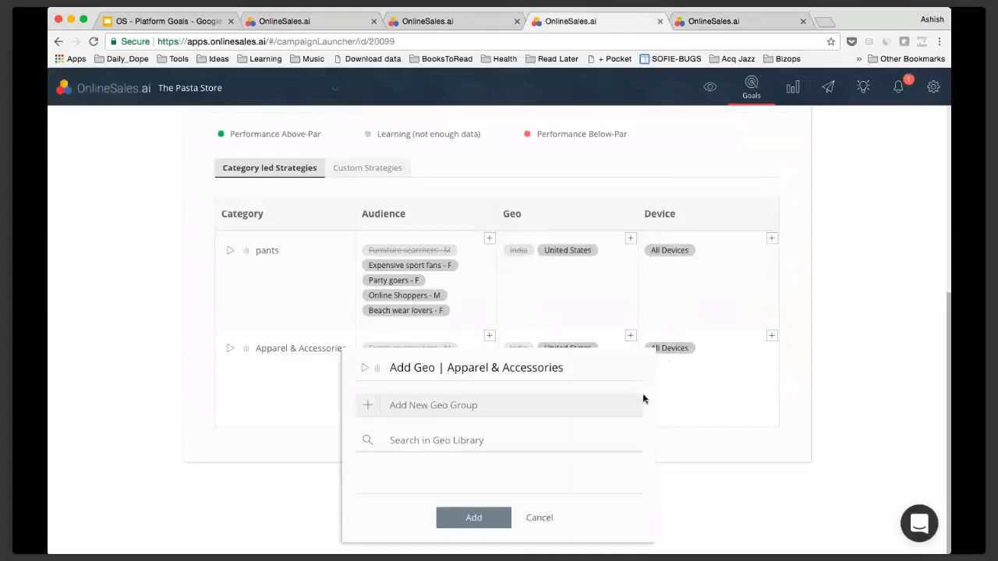
{"action": "left_click", "coordinate": [540, 519]}
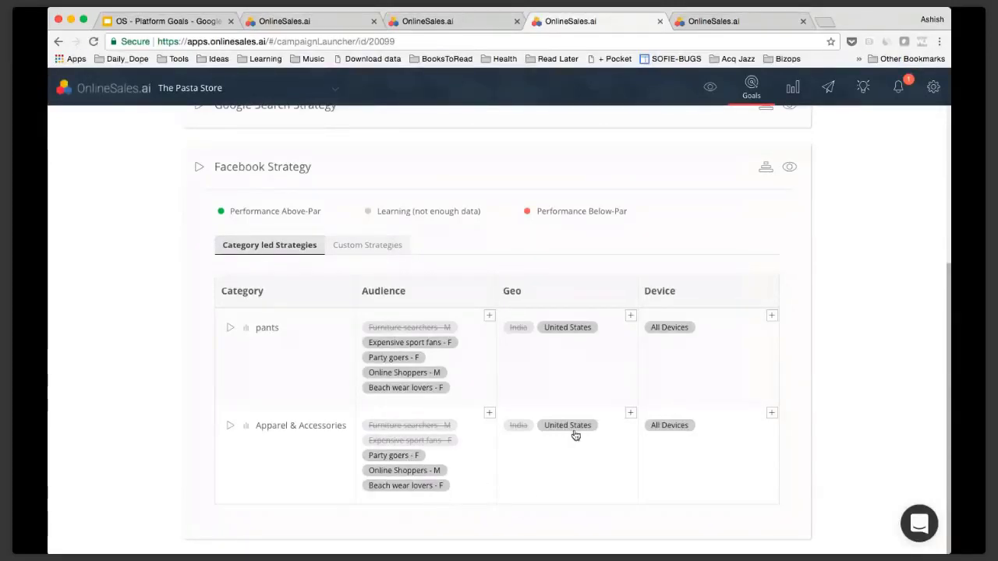
{"action": "left_click", "coordinate": [772, 414]}
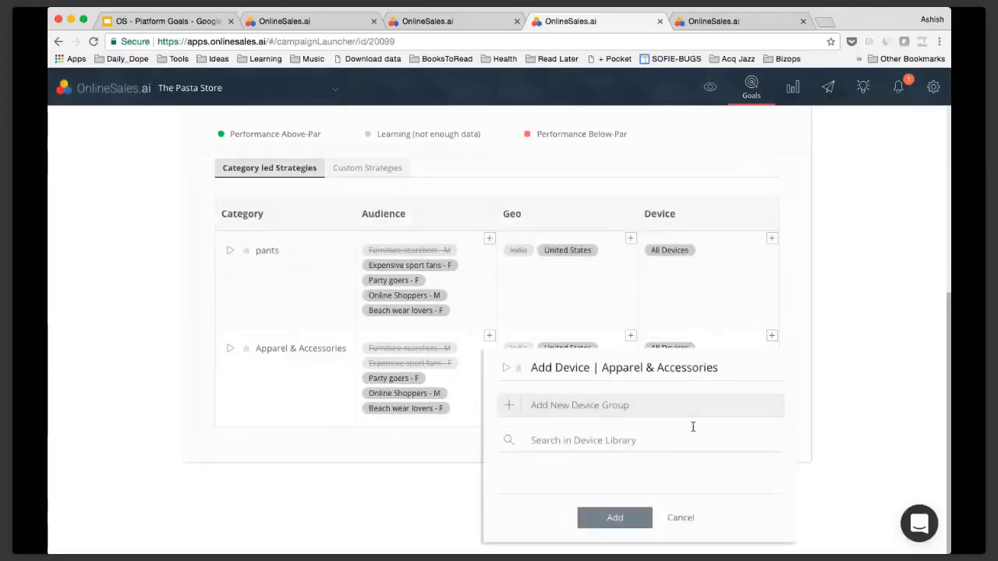
{"action": "left_click", "coordinate": [593, 407]}
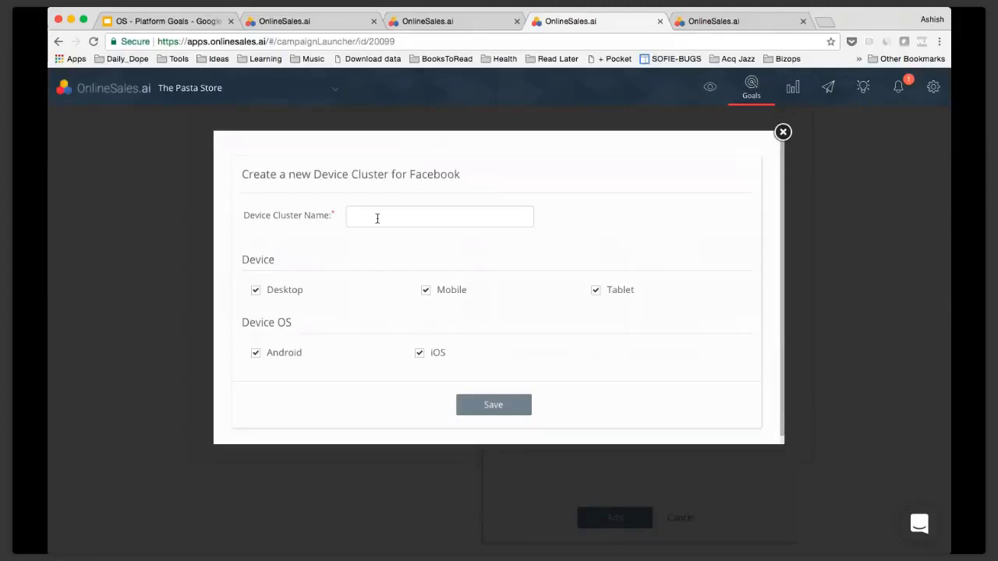
{"action": "left_click", "coordinate": [783, 133]}
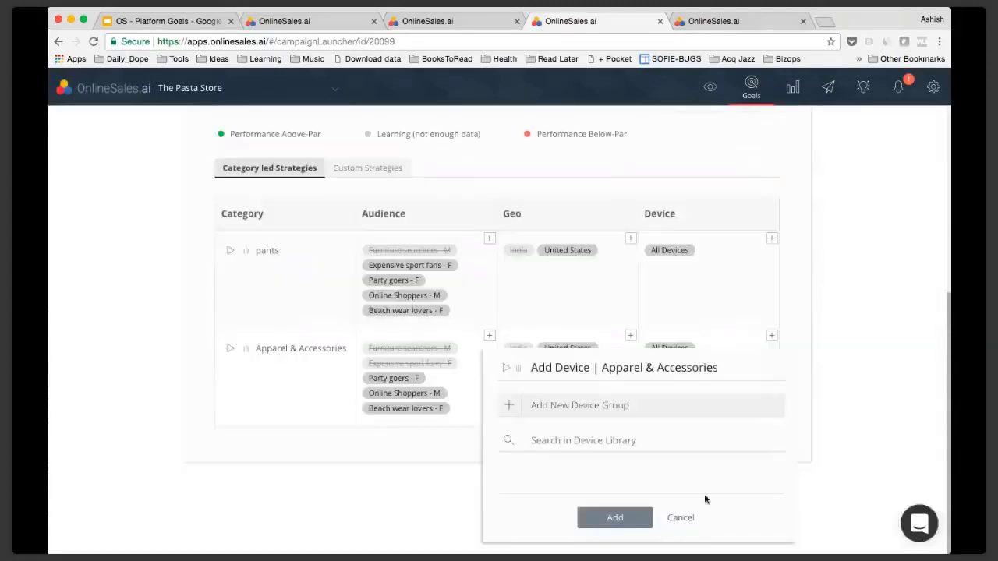
{"action": "left_click", "coordinate": [680, 519]}
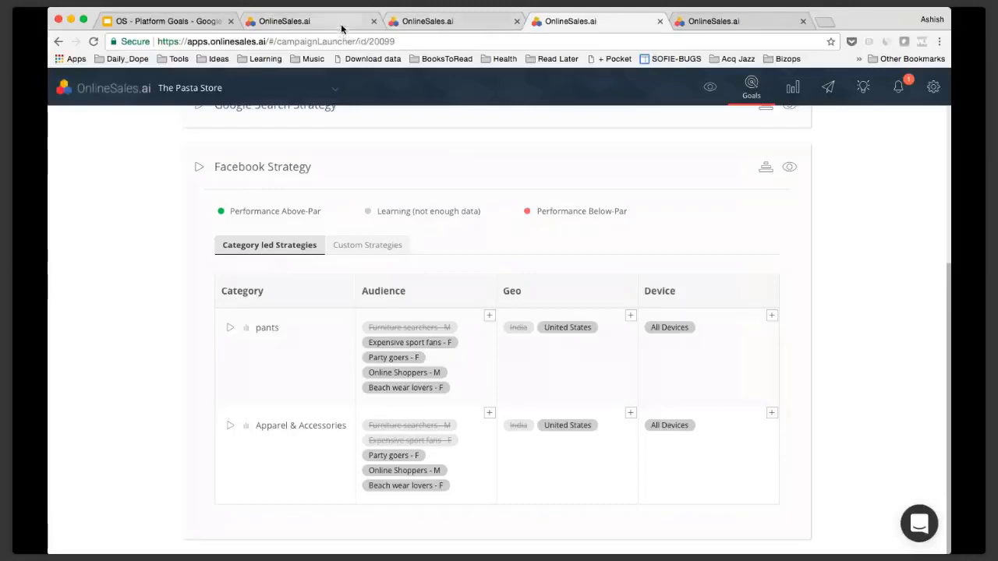
Step: Open The Pasta Store's campaign manager page and switch its Summary section from performance figures to the strategy settings view
{"action": "left_click", "coordinate": [312, 24]}
{"action": "scroll", "coordinate": [541, 314], "scroll_direction": "down", "scroll_amount": 3}
{"action": "scroll", "coordinate": [549, 345], "scroll_direction": "down", "scroll_amount": 8}
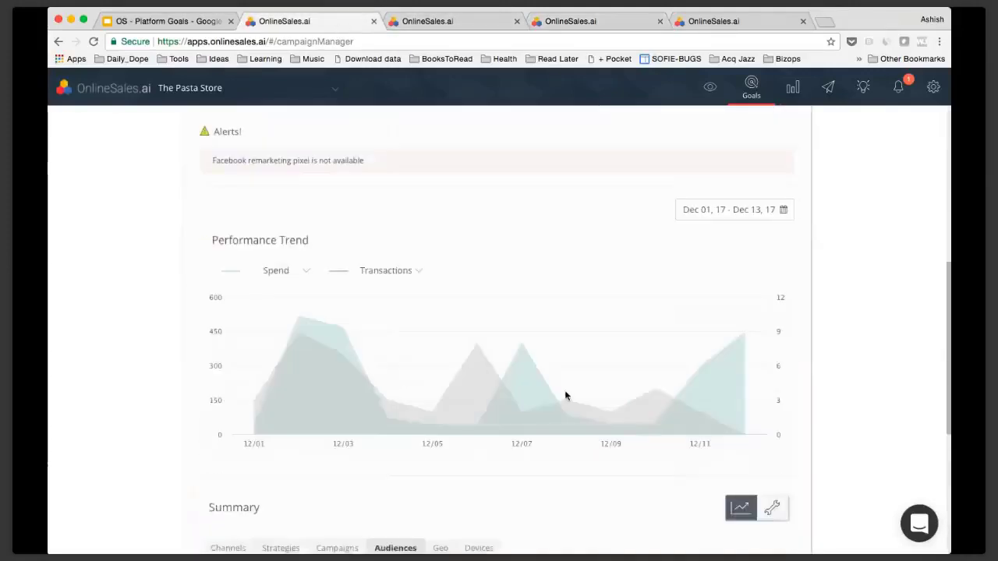
{"action": "left_click", "coordinate": [774, 195]}
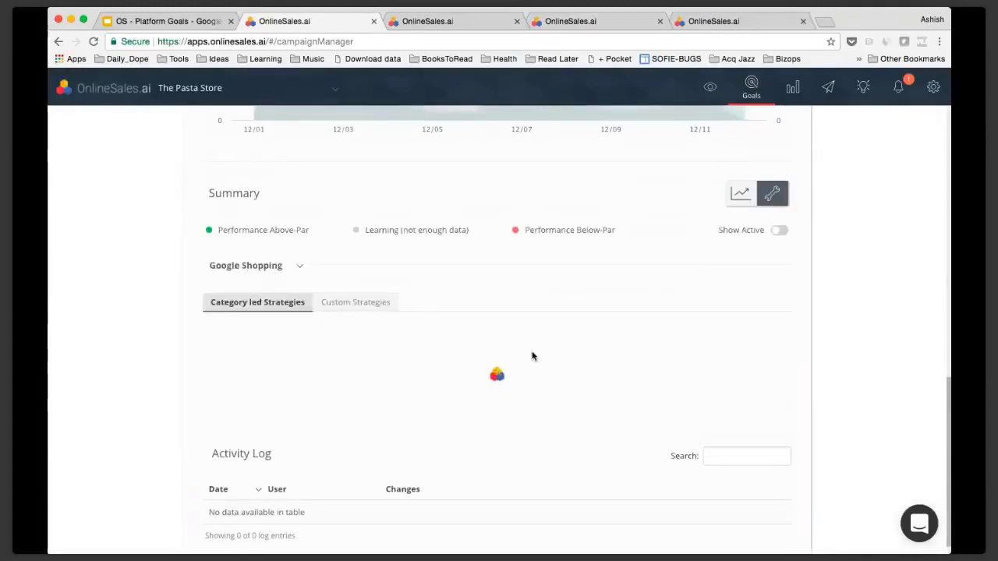
Step: Filter the Summary section to Facebook and show its custom strategies
{"action": "scroll", "coordinate": [532, 356], "scroll_direction": "down", "scroll_amount": 1}
{"action": "left_click", "coordinate": [269, 241]}
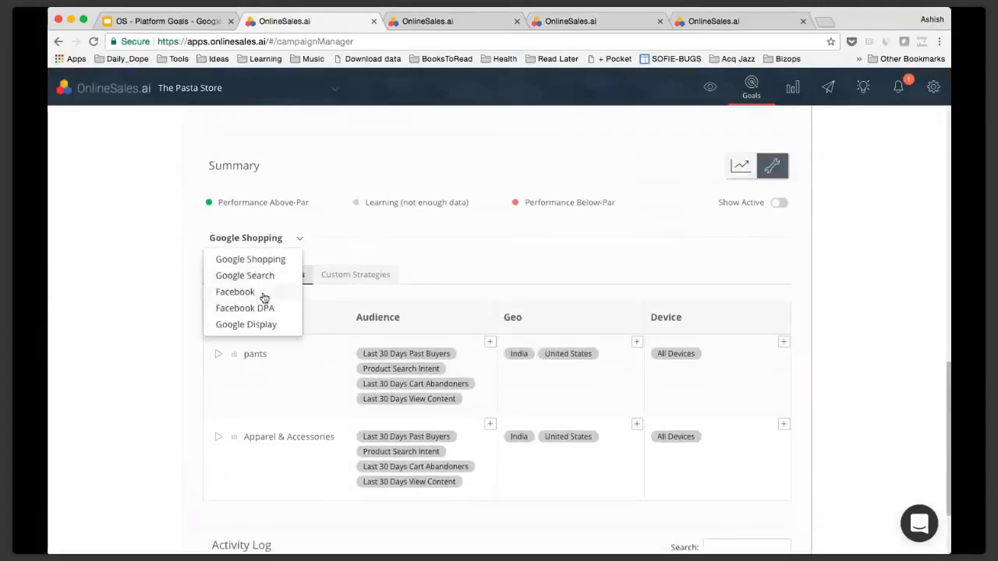
{"action": "left_click", "coordinate": [264, 296]}
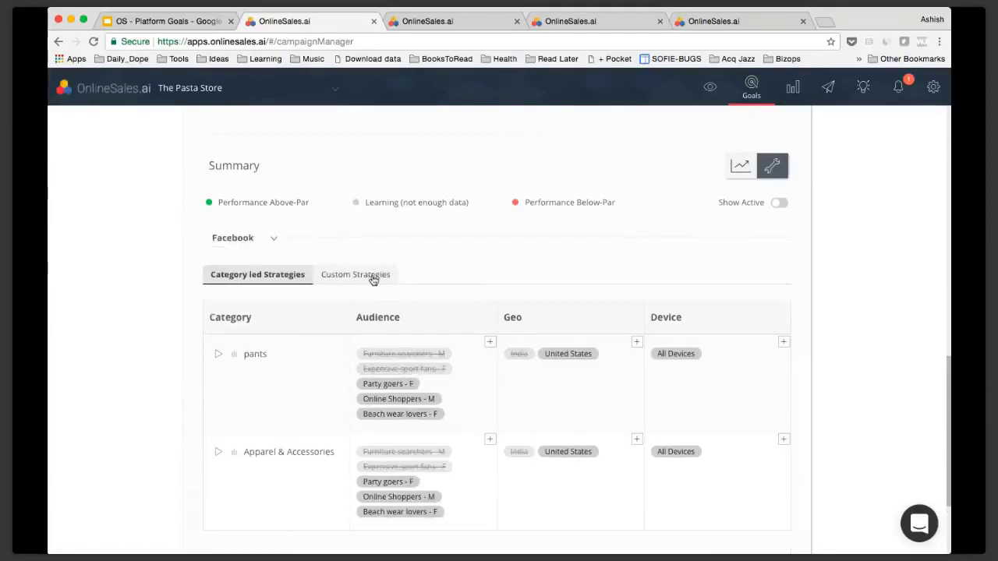
{"action": "left_click", "coordinate": [373, 280]}
{"action": "scroll", "coordinate": [546, 405], "scroll_direction": "down", "scroll_amount": 2}
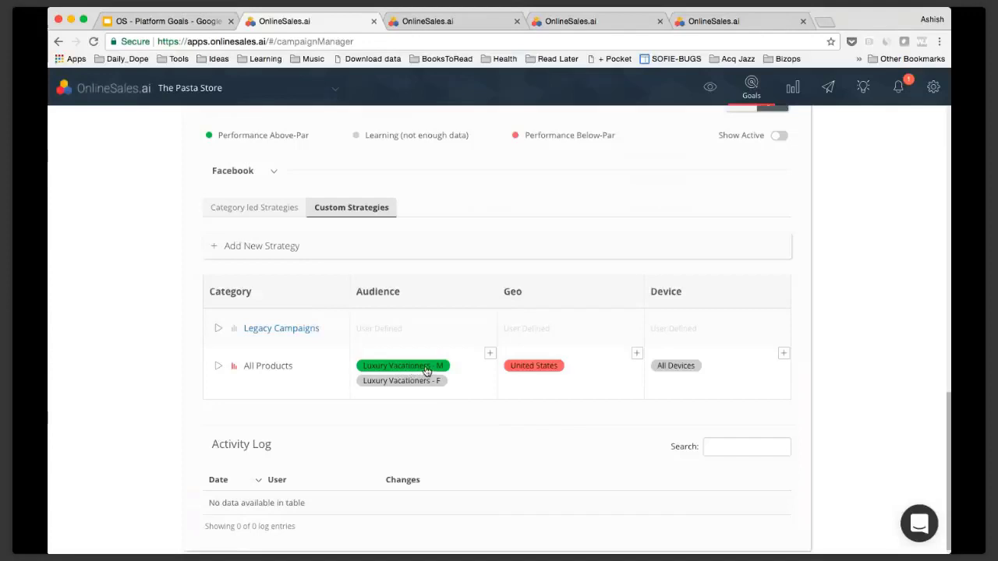
Step: View the performance details of the United States geo in the All Products strategy and dismiss them
{"action": "left_click", "coordinate": [543, 369]}
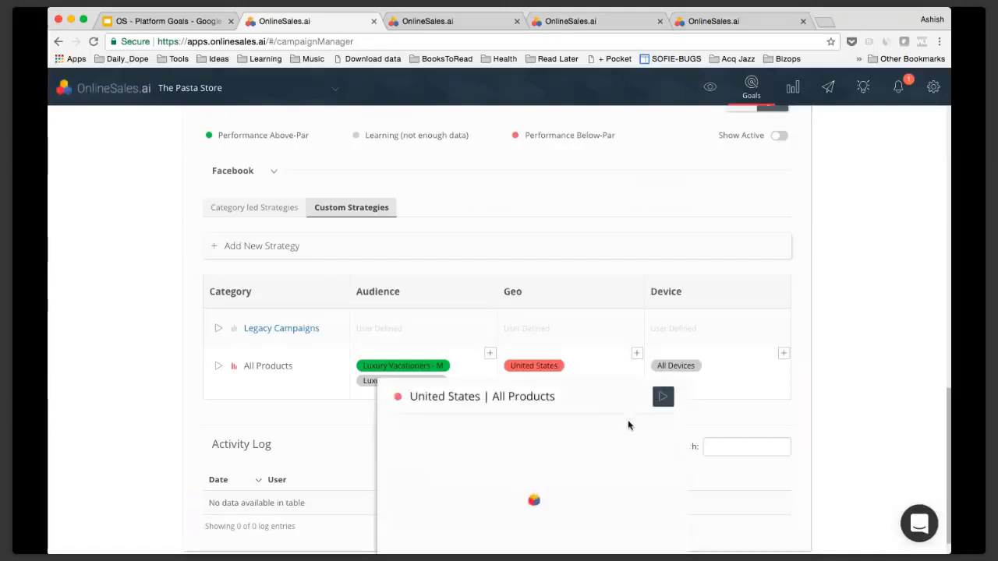
{"action": "scroll", "coordinate": [645, 404], "scroll_direction": "down", "scroll_amount": 1}
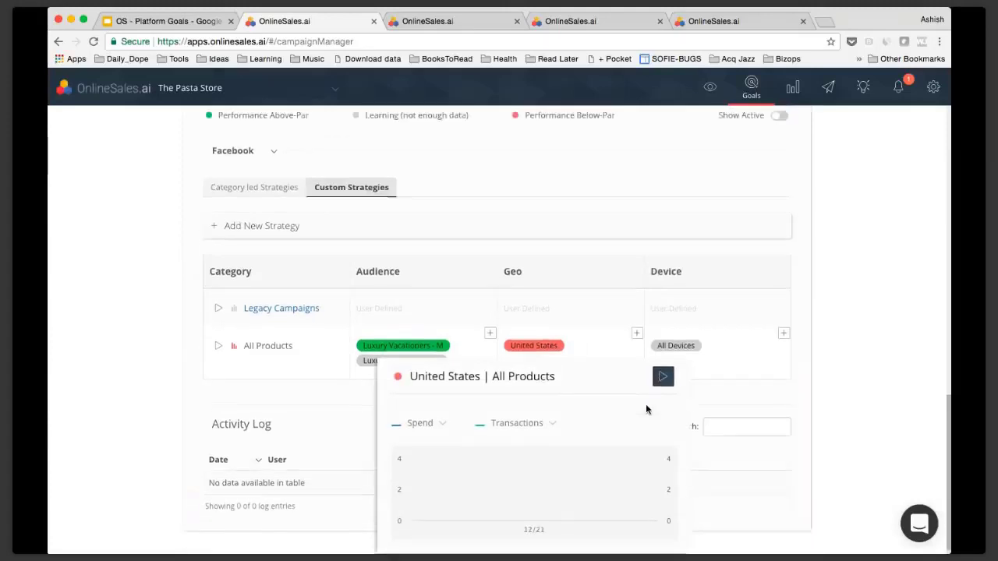
{"action": "left_click", "coordinate": [589, 357]}
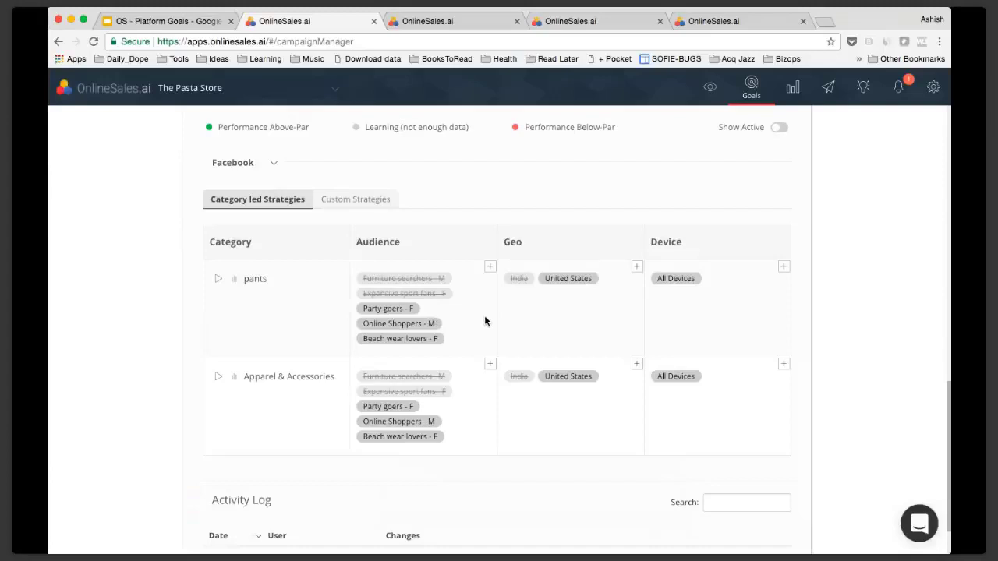
Step: Show Facebook's custom strategies again and review the Transactions goal from its overview figures to the strategy table
{"action": "left_click", "coordinate": [364, 202]}
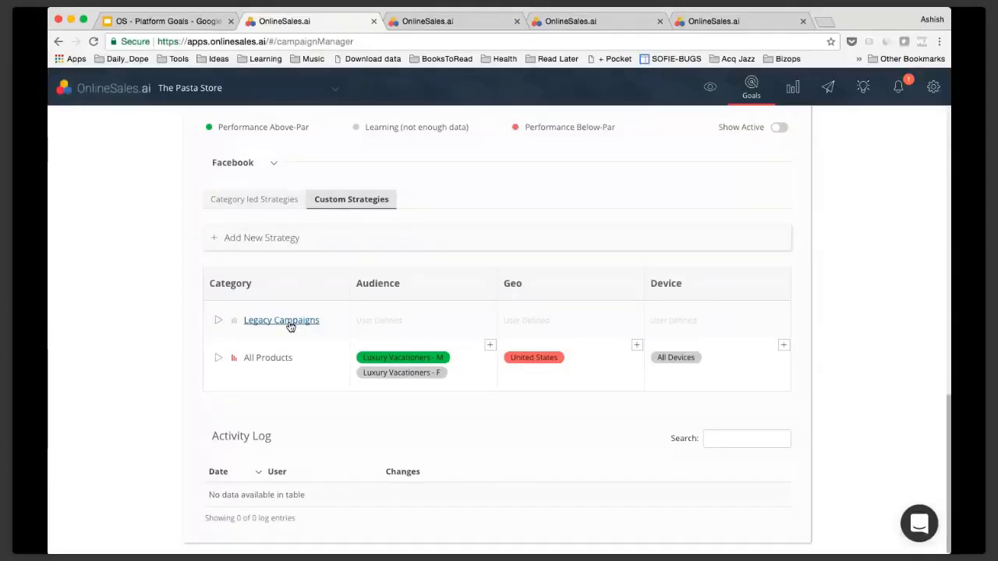
{"action": "scroll", "coordinate": [327, 324], "scroll_direction": "up", "scroll_amount": 3}
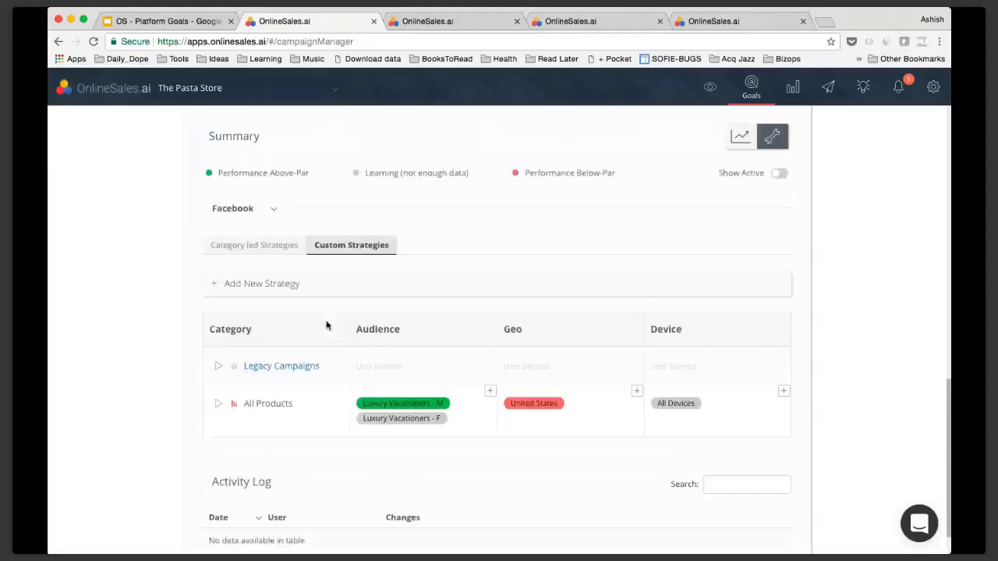
{"action": "scroll", "coordinate": [327, 324], "scroll_direction": "up", "scroll_amount": 7}
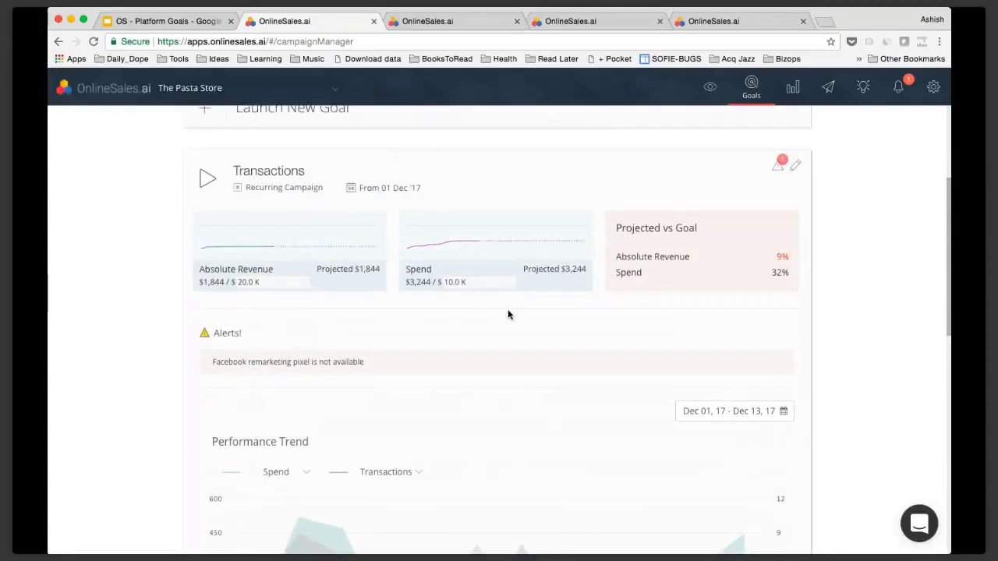
{"action": "scroll", "coordinate": [508, 314], "scroll_direction": "down", "scroll_amount": 8}
{"action": "scroll", "coordinate": [509, 314], "scroll_direction": "down", "scroll_amount": 1}
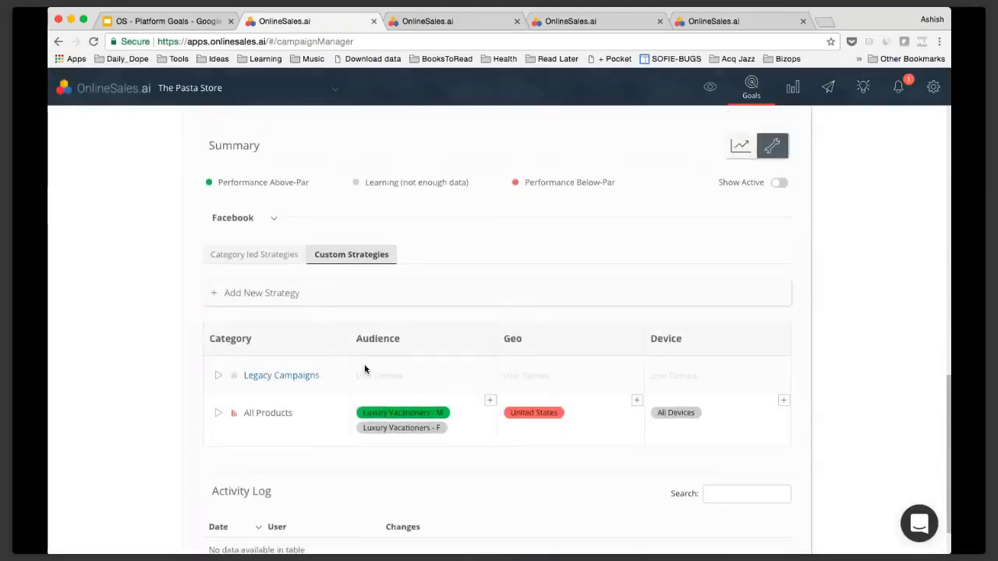
Step: Start a new custom Facebook strategy and include the Shirts & Tops and 5 pocket denim jeans categories
{"action": "left_click", "coordinate": [280, 297]}
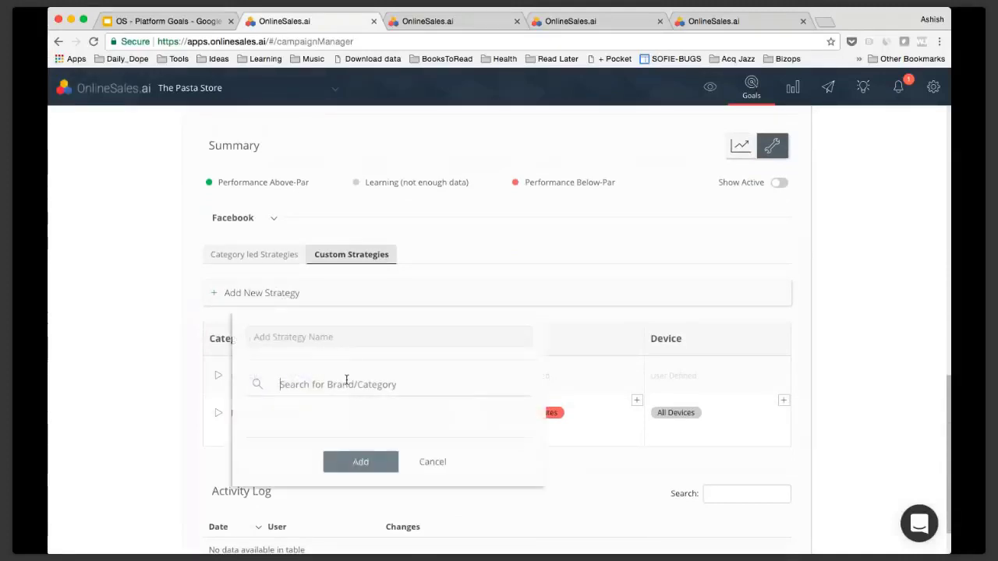
{"action": "type", "text": "Tops"}
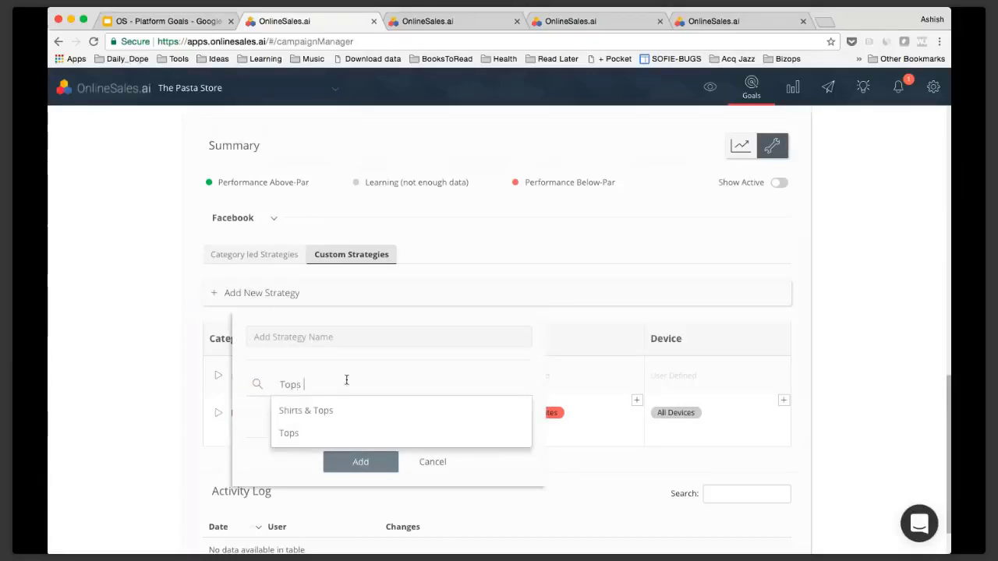
{"action": "left_click", "coordinate": [331, 417]}
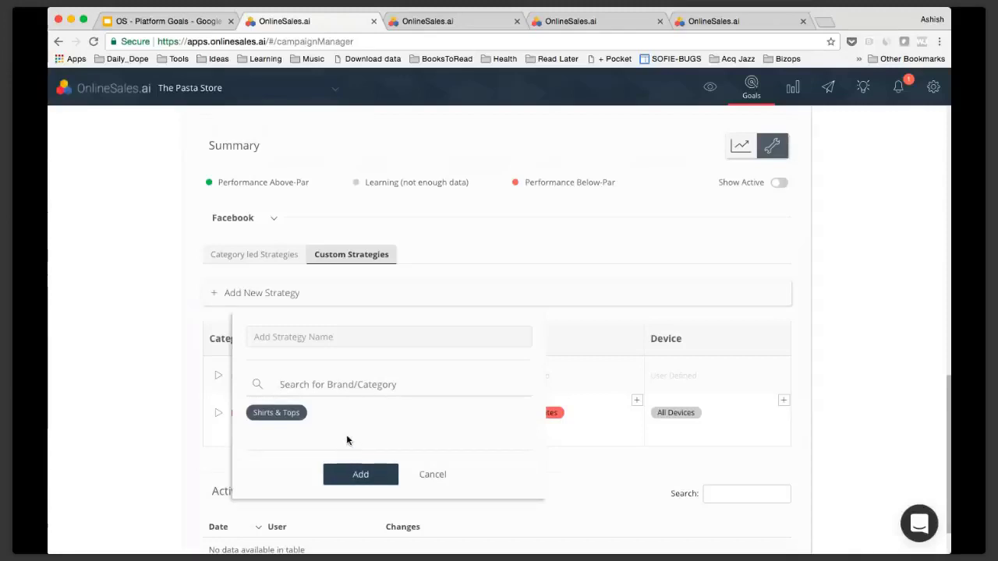
{"action": "left_click", "coordinate": [340, 385]}
{"action": "type", "text": "Jean"}
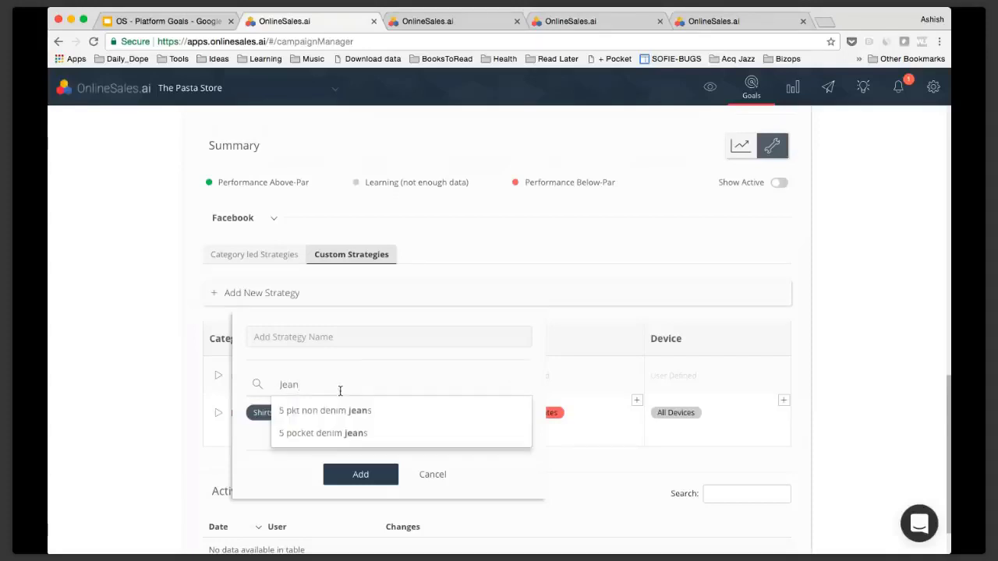
{"action": "left_click", "coordinate": [353, 433]}
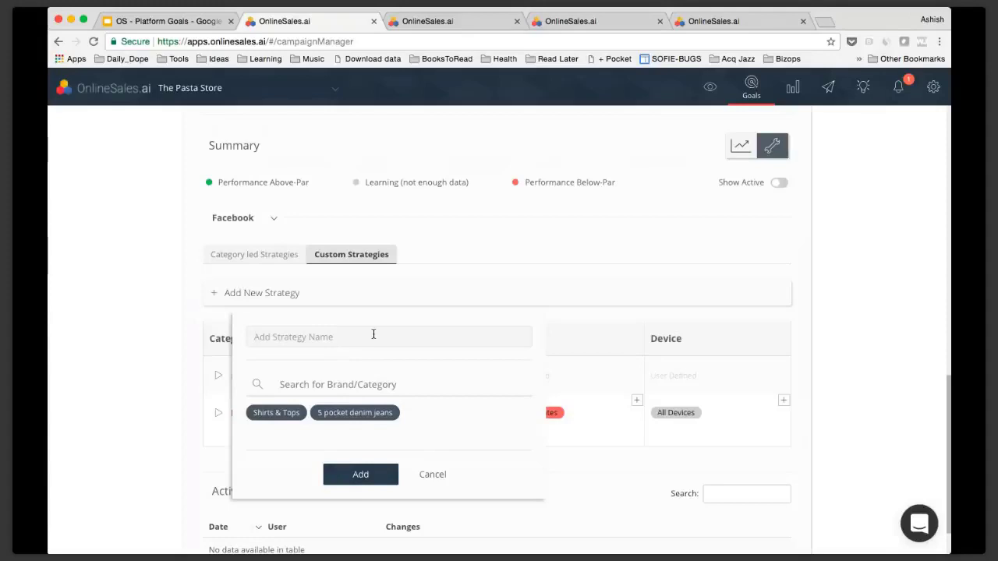
Step: Name the new strategy Shirts & Jeans and add it to the custom strategies
{"action": "type", "text": "Shi"}
{"action": "type", "text": "tts & Jeans"}
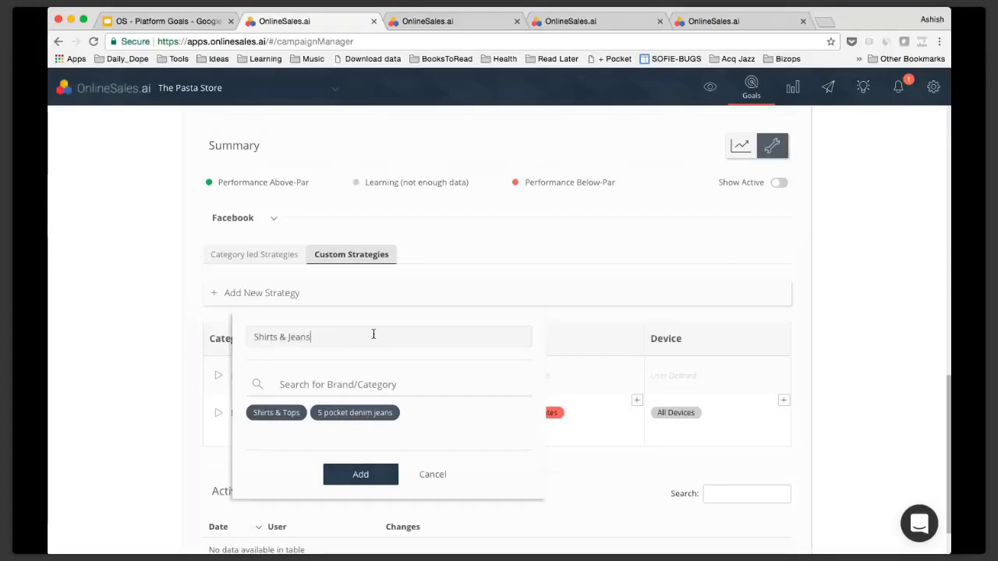
{"action": "left_click", "coordinate": [358, 481]}
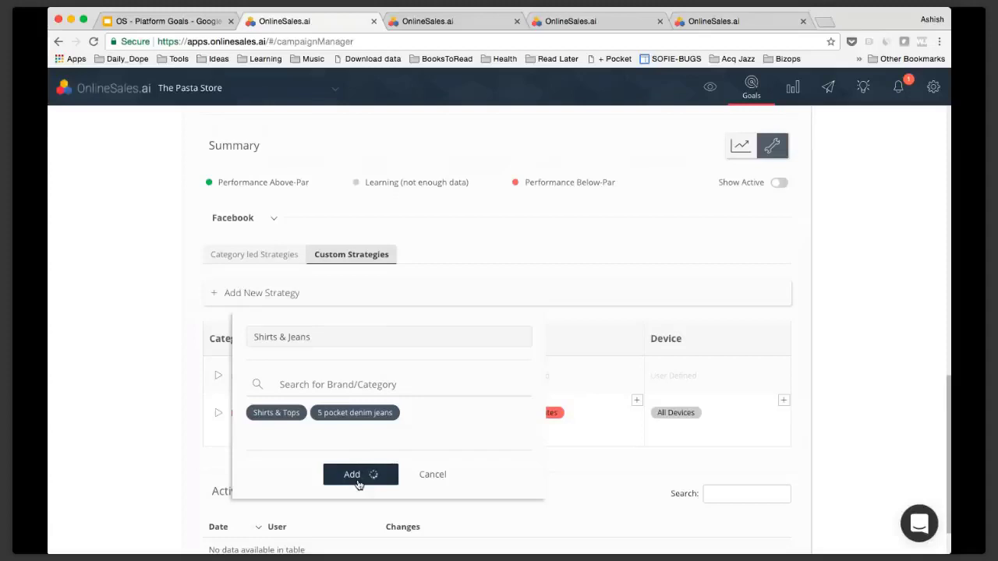
{"action": "scroll", "coordinate": [351, 477], "scroll_direction": "down", "scroll_amount": 2}
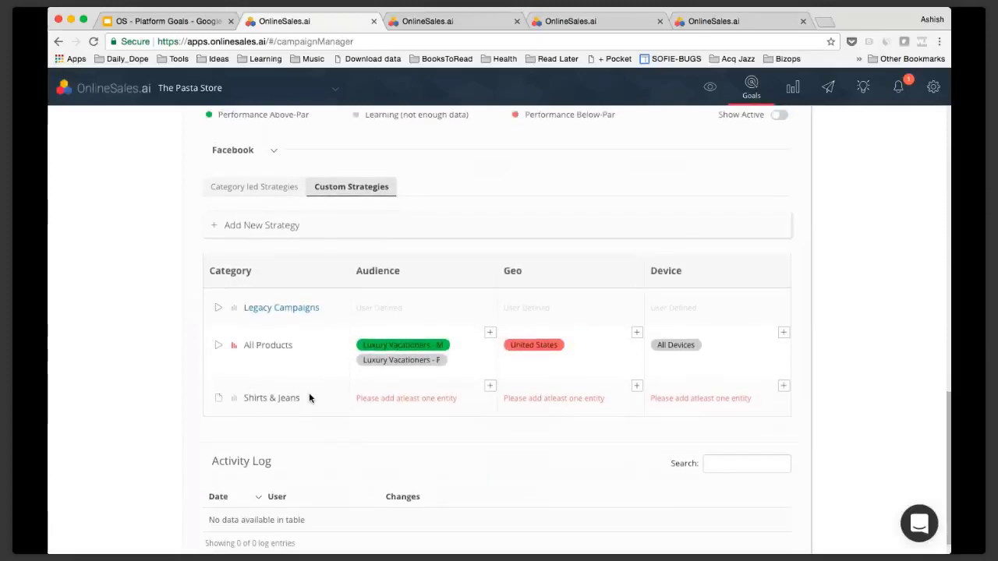
Step: Open the audience selection for the Shirts & Jeans strategy and search the audience cluster library for Levi
{"action": "left_click", "coordinate": [490, 387]}
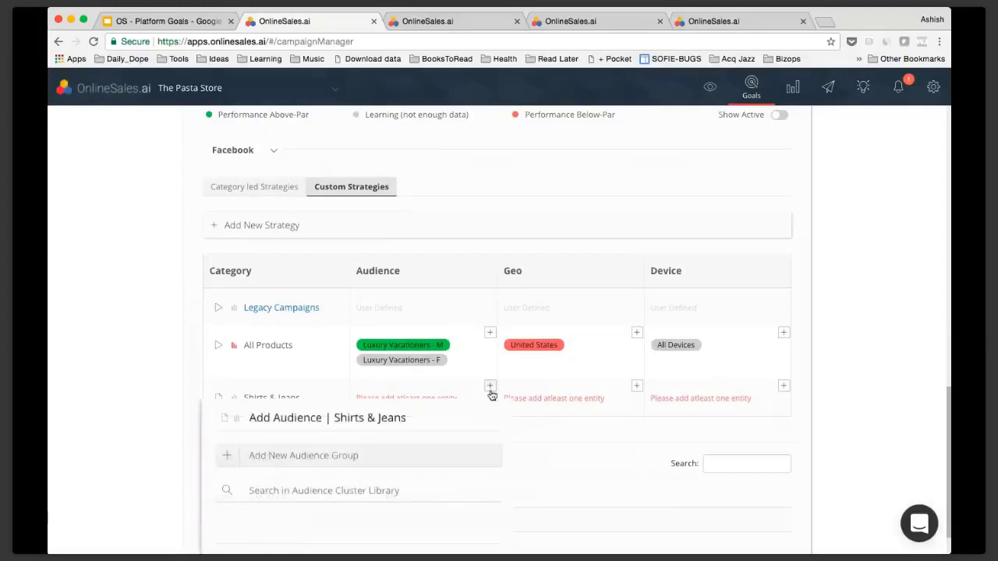
{"action": "left_click", "coordinate": [404, 491]}
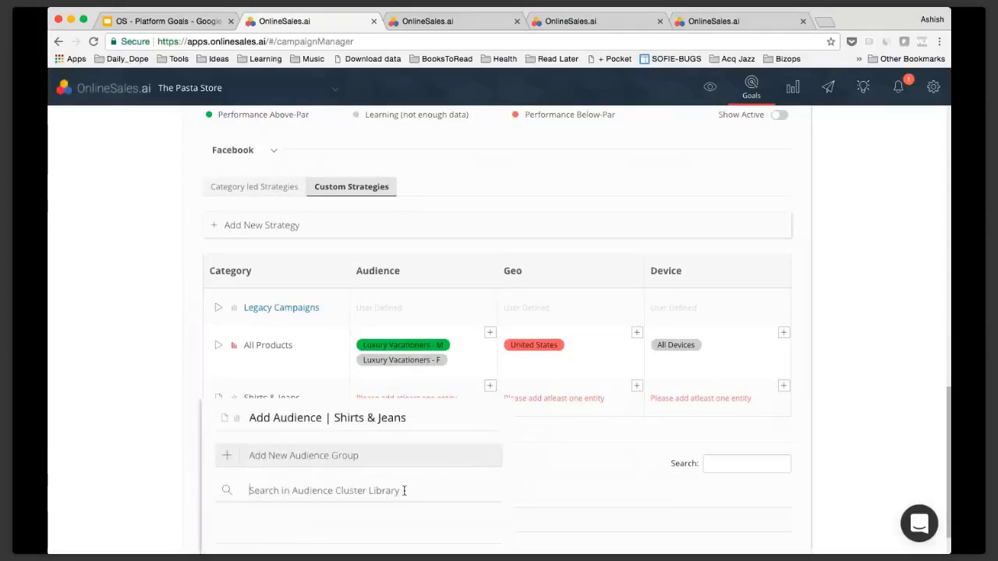
{"action": "type", "text": "M"}
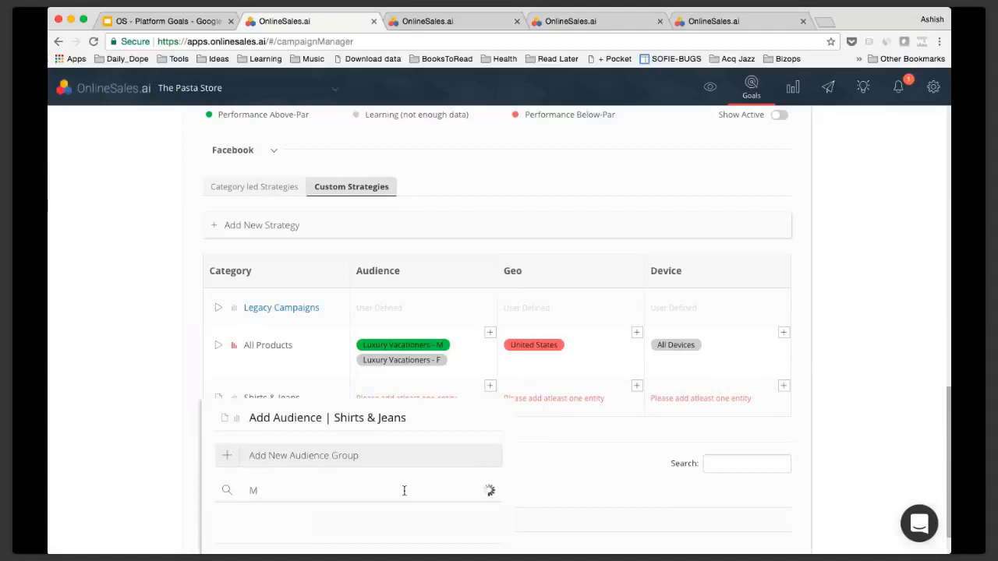
{"action": "key", "text": "BackSpace"}
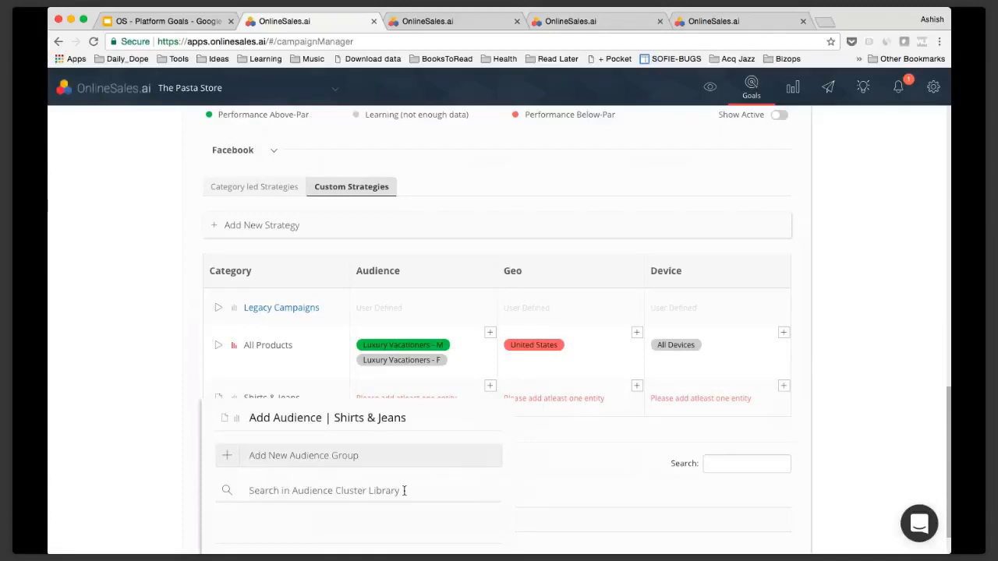
{"action": "type", "text": "Le"}
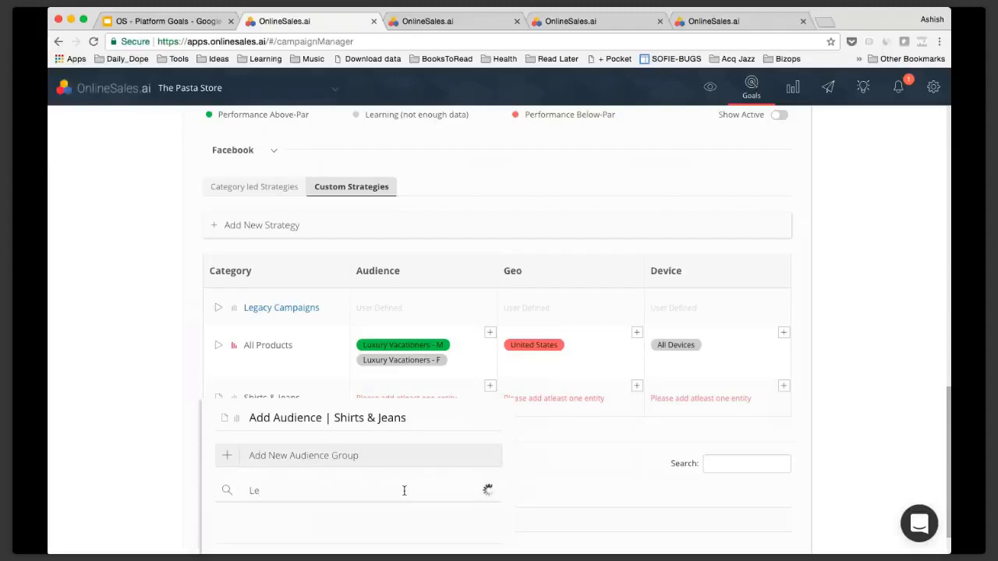
{"action": "scroll", "coordinate": [404, 490], "scroll_direction": "down", "scroll_amount": 1}
{"action": "type", "text": "vi"}
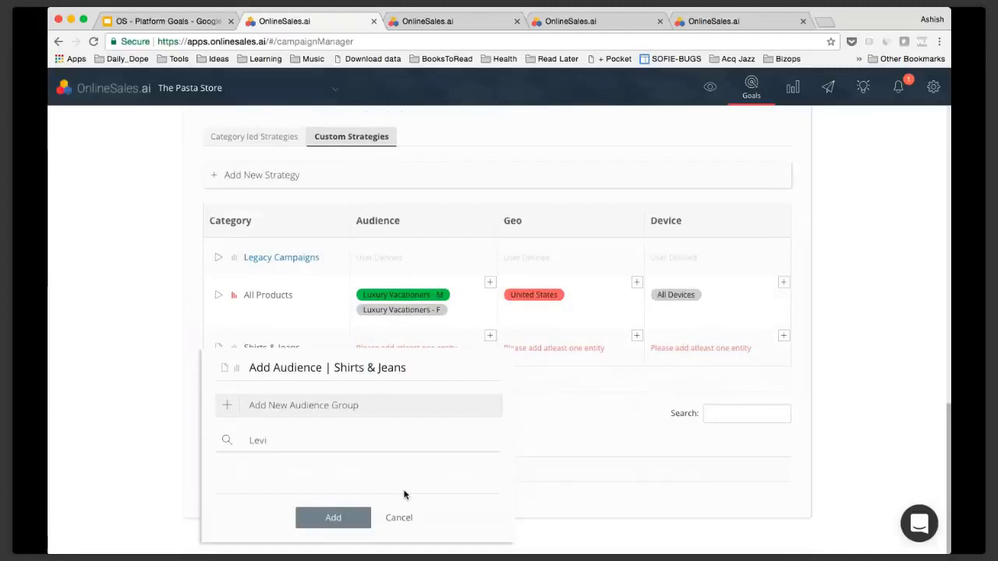
{"action": "left_click", "coordinate": [357, 445]}
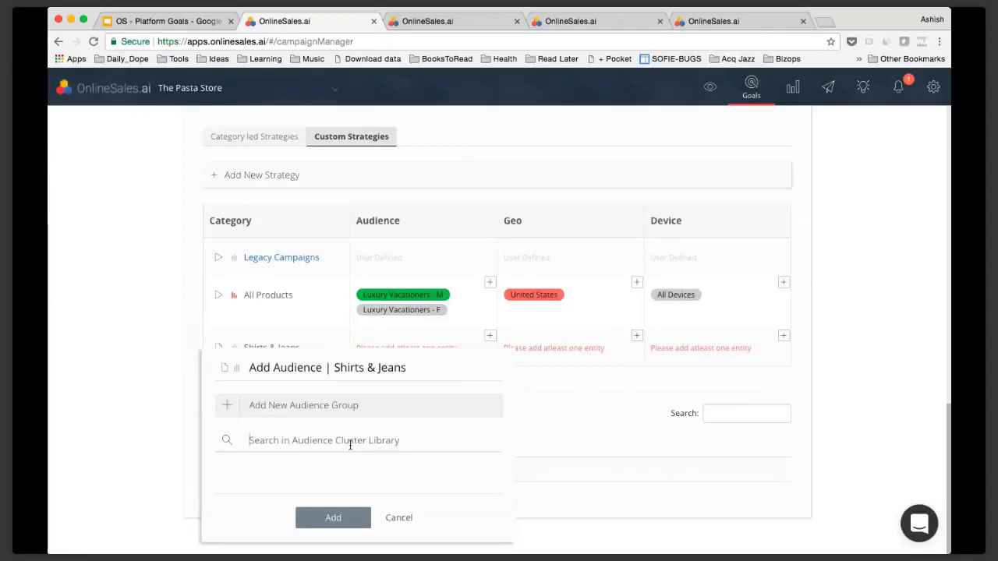
Step: Search the audience cluster library for "Co" and add Young cocktail lovers - M to the Shirts & Jeans strategy
{"action": "type", "text": "Cosmetics Users - M"}
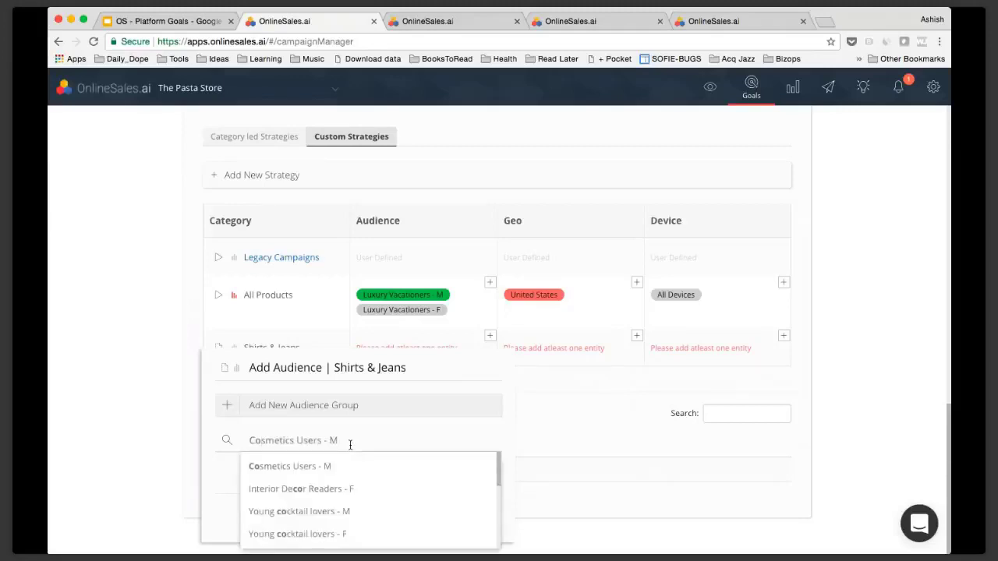
{"action": "scroll", "coordinate": [357, 515], "scroll_direction": "down", "scroll_amount": 3}
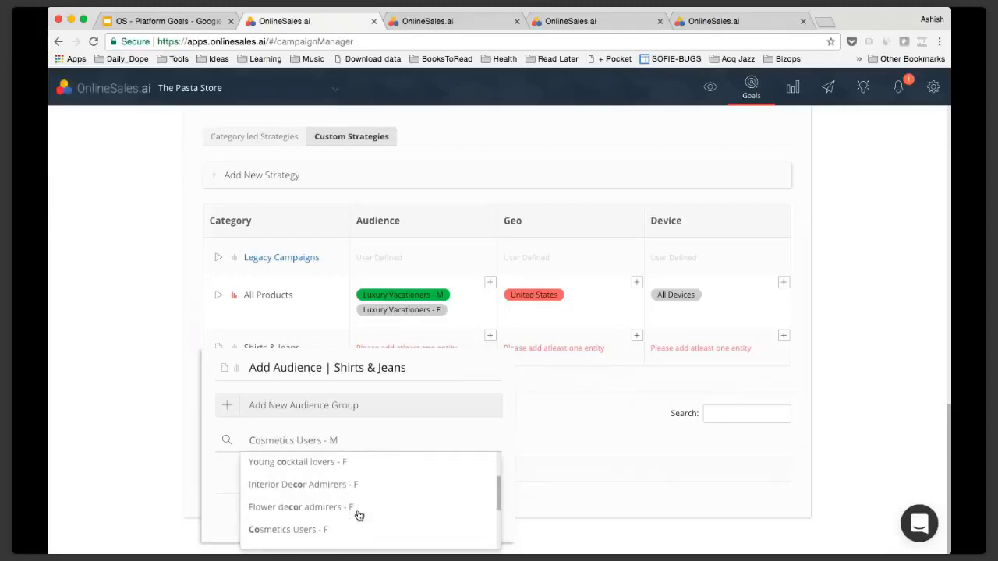
{"action": "scroll", "coordinate": [358, 516], "scroll_direction": "down", "scroll_amount": 5}
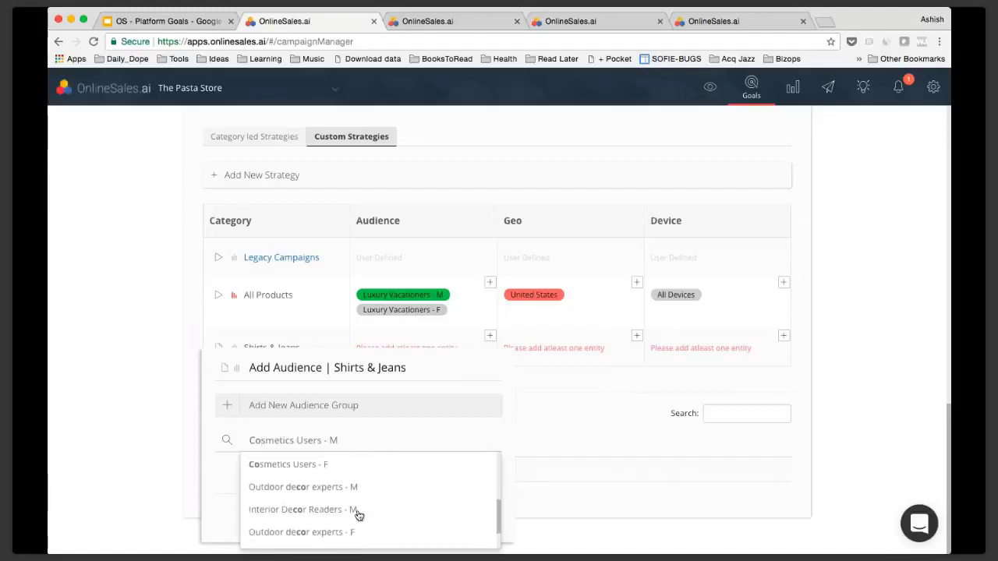
{"action": "scroll", "coordinate": [358, 515], "scroll_direction": "up", "scroll_amount": 4}
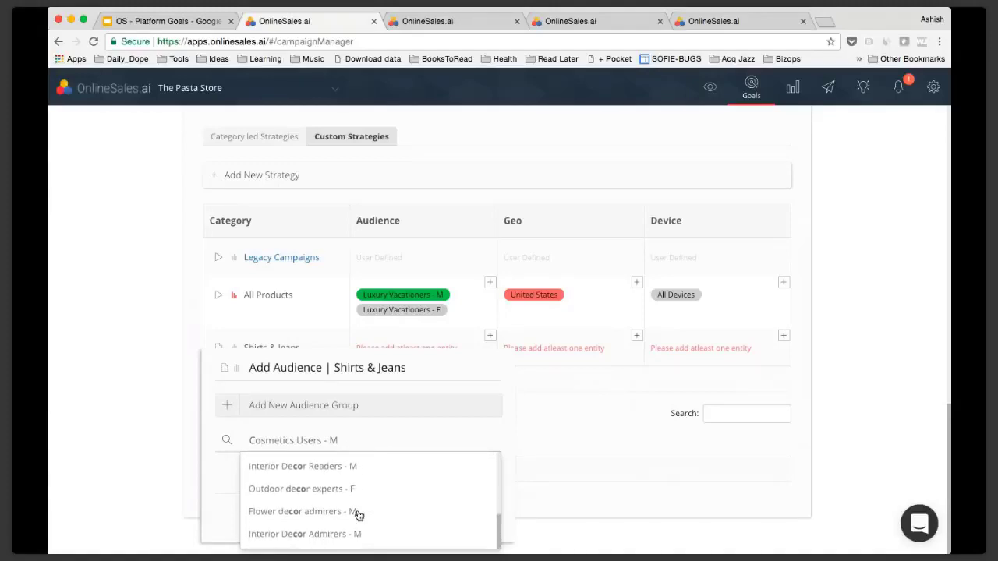
{"action": "scroll", "coordinate": [358, 516], "scroll_direction": "up", "scroll_amount": 3}
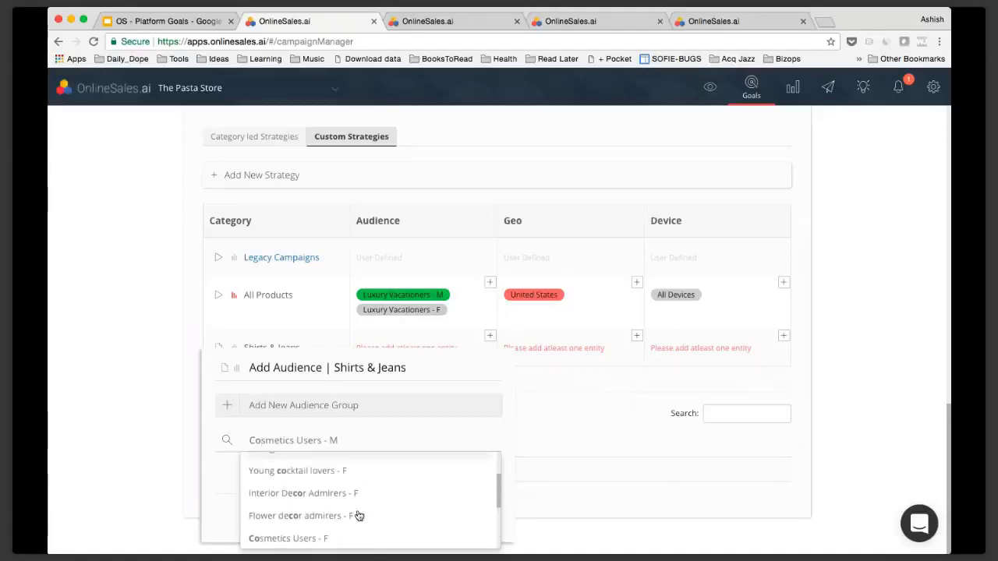
{"action": "left_click", "coordinate": [308, 502]}
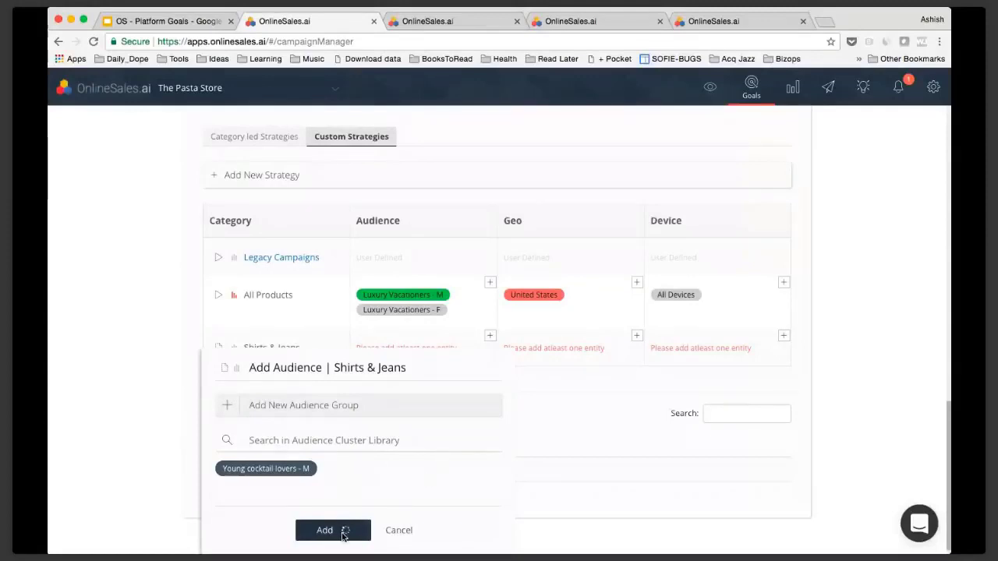
{"action": "left_click", "coordinate": [345, 530]}
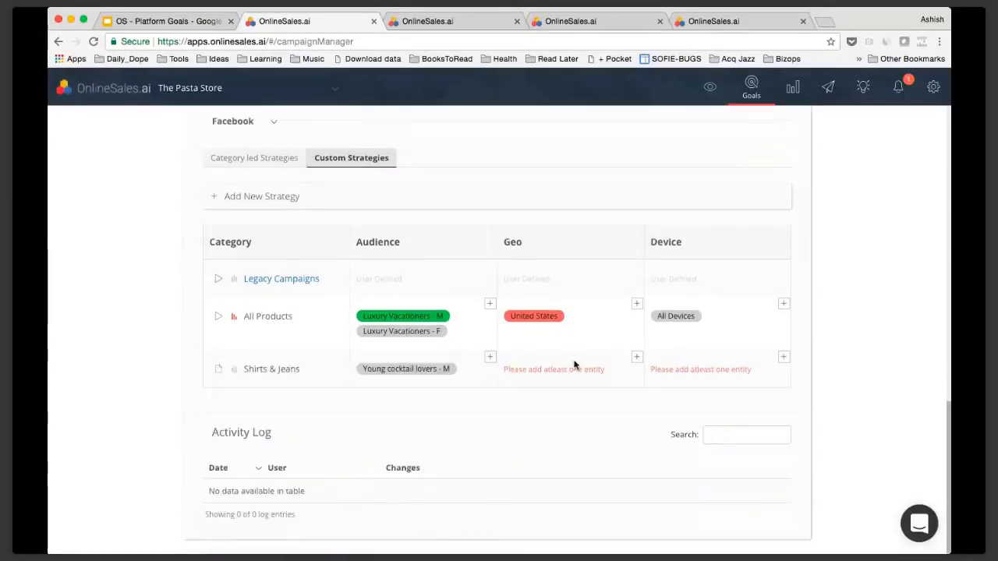
Step: Search the geo library for "Tier" and add India Tier 1 to the Shirts & Jeans strategy
{"action": "left_click", "coordinate": [635, 356]}
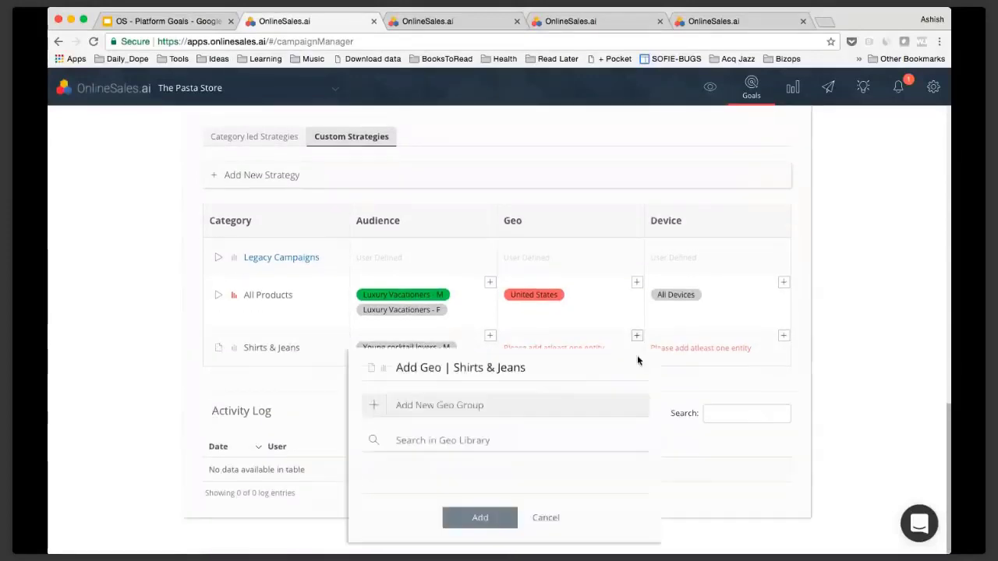
{"action": "left_click", "coordinate": [480, 440]}
{"action": "type", "text": "Tier"}
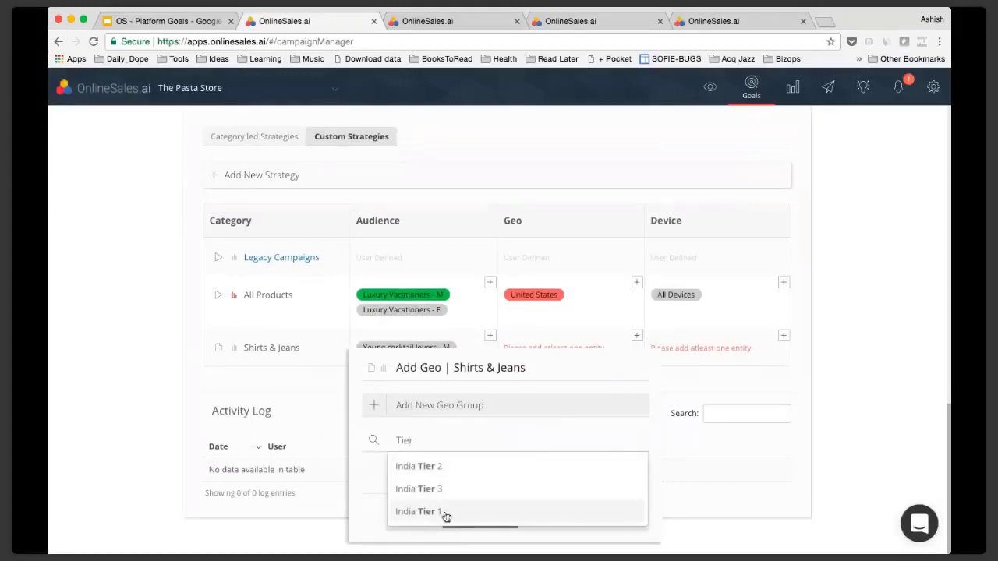
{"action": "left_click", "coordinate": [443, 512]}
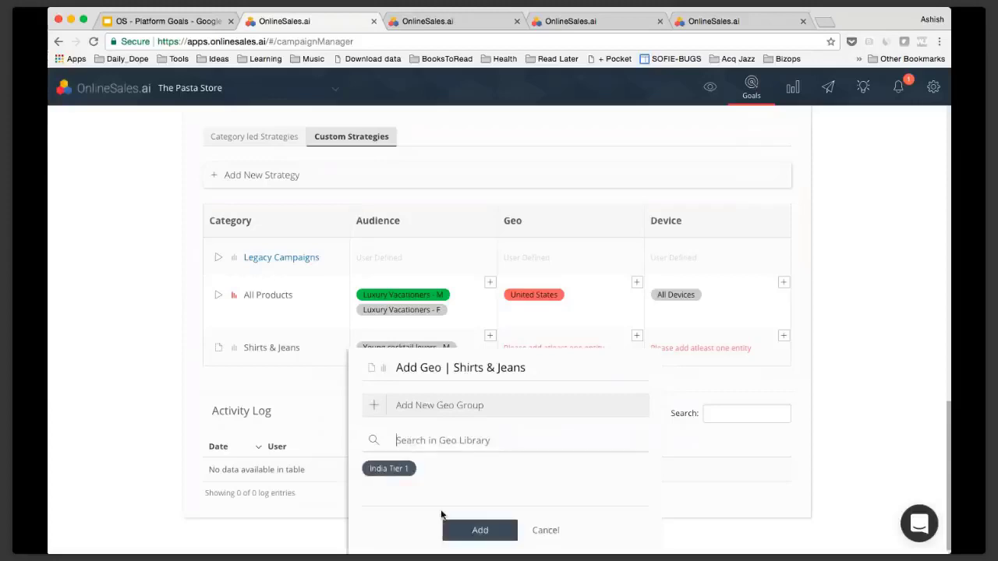
{"action": "left_click", "coordinate": [475, 531]}
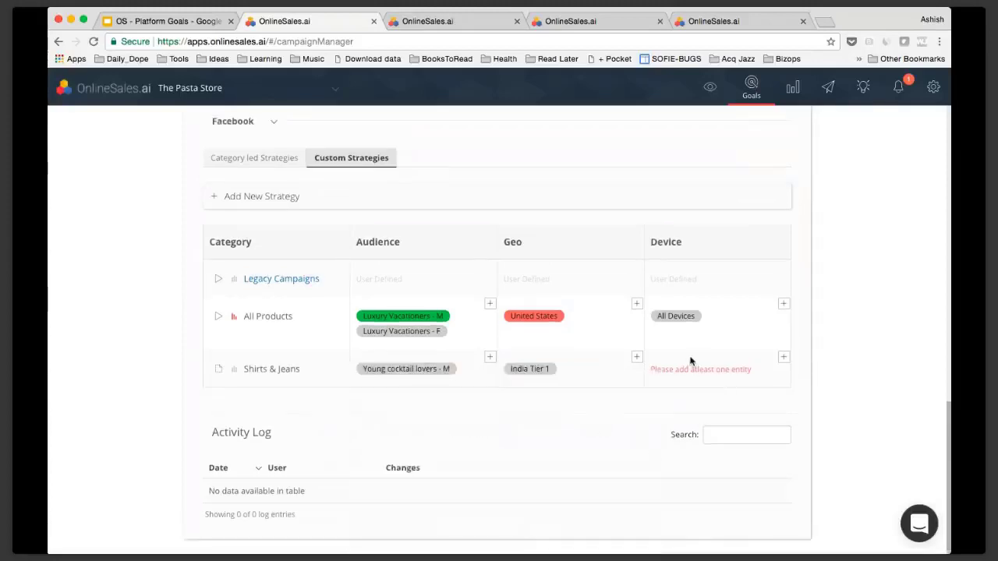
Step: Search the device library for Mobile Only and add it to the Shirts & Jeans strategy
{"action": "left_click", "coordinate": [783, 357]}
{"action": "left_click", "coordinate": [604, 430]}
{"action": "type", "text": "Mobile Only"}
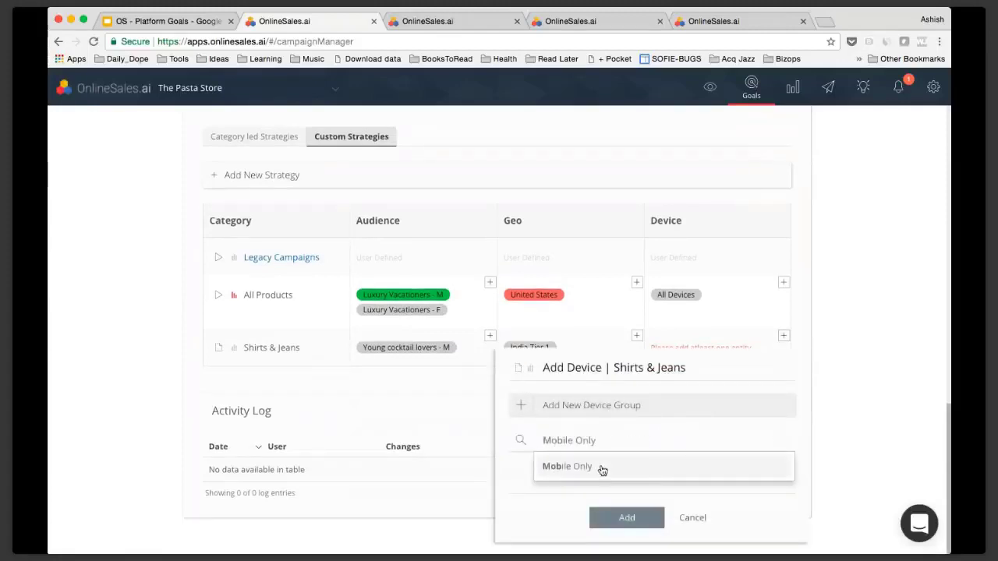
{"action": "left_click", "coordinate": [600, 468]}
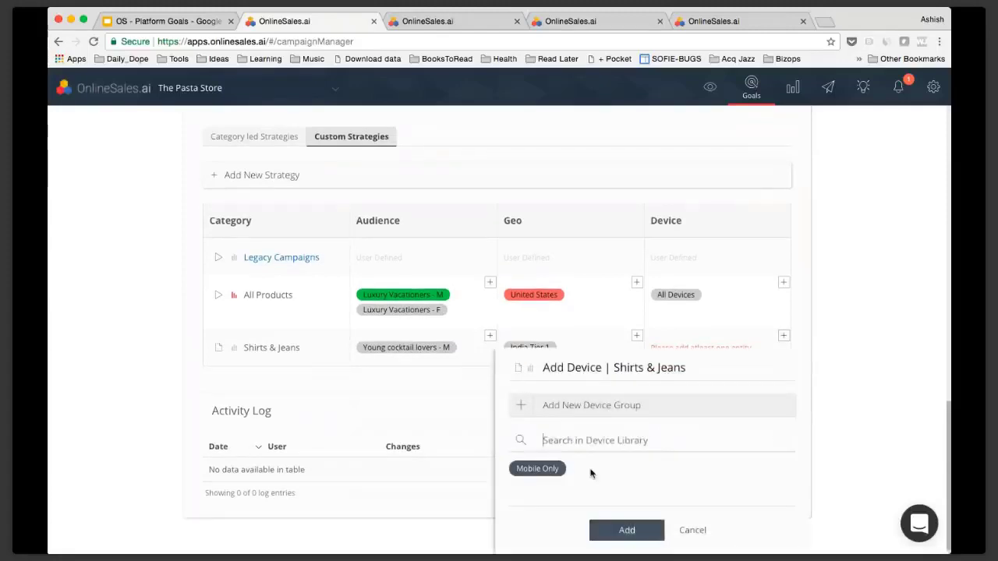
{"action": "left_click", "coordinate": [629, 533]}
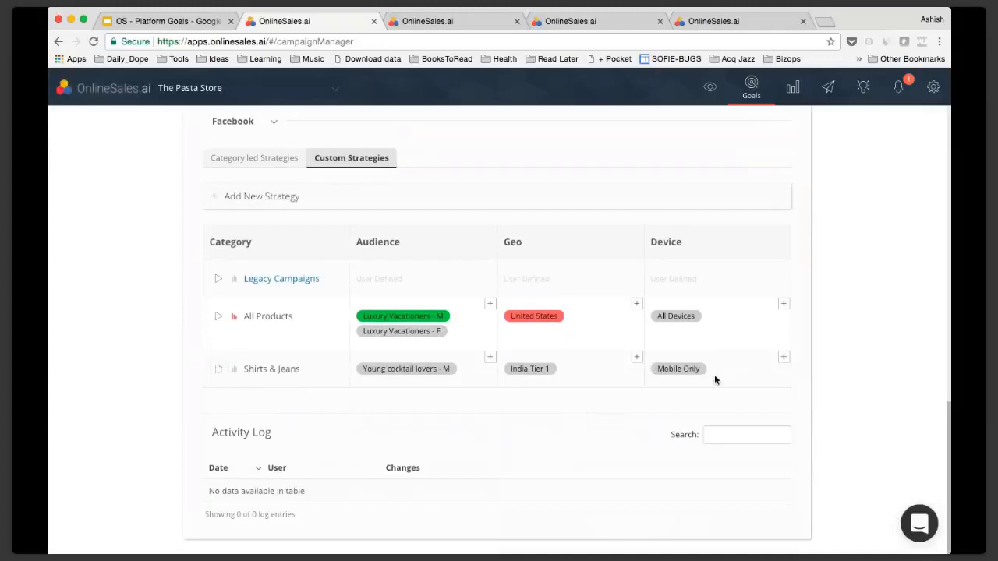
Step: Open the status options of the draft Shirts & Jeans strategy to show its Activate choice
{"action": "left_click", "coordinate": [220, 371]}
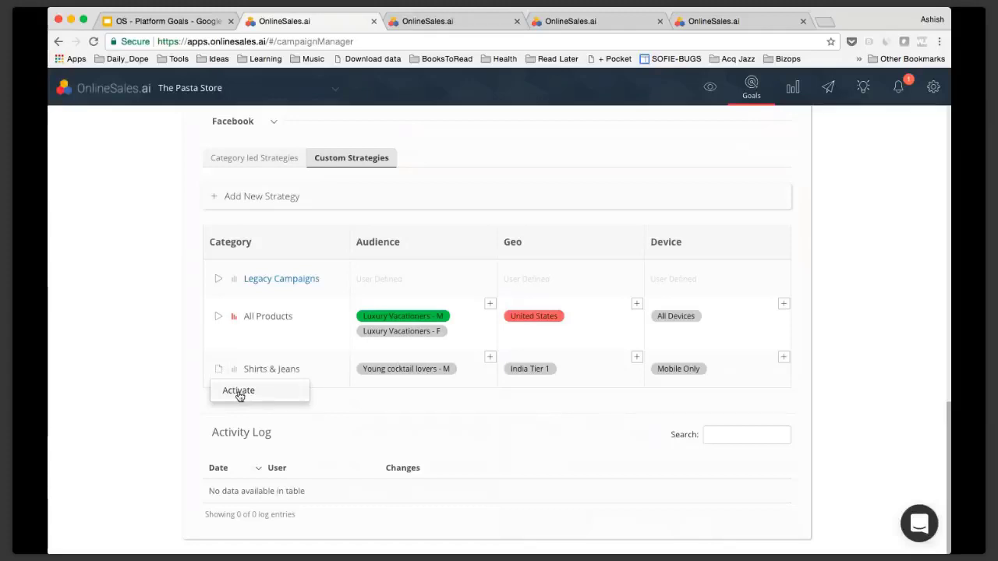
{"action": "left_click", "coordinate": [238, 391]}
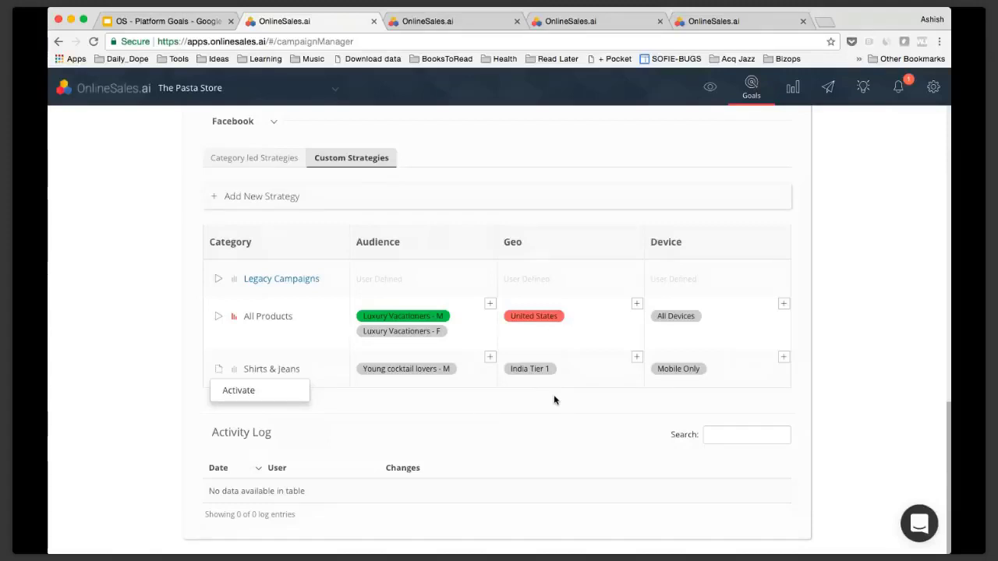
Step: Review the Facebook category led strategies for pants and Apparel & Accessories, and return to the custom strategies
{"action": "scroll", "coordinate": [554, 401], "scroll_direction": "up", "scroll_amount": 1}
{"action": "scroll", "coordinate": [555, 399], "scroll_direction": "up", "scroll_amount": 1}
{"action": "scroll", "coordinate": [555, 399], "scroll_direction": "down", "scroll_amount": 2}
{"action": "scroll", "coordinate": [554, 399], "scroll_direction": "up", "scroll_amount": 1}
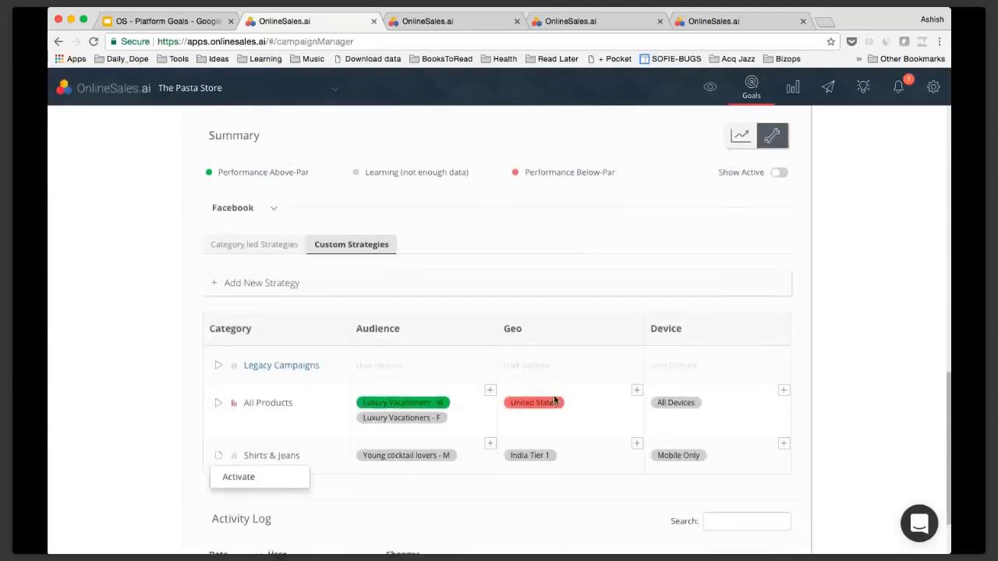
{"action": "scroll", "coordinate": [554, 399], "scroll_direction": "down", "scroll_amount": 2}
{"action": "scroll", "coordinate": [436, 312], "scroll_direction": "up", "scroll_amount": 1}
{"action": "scroll", "coordinate": [351, 226], "scroll_direction": "down", "scroll_amount": 1}
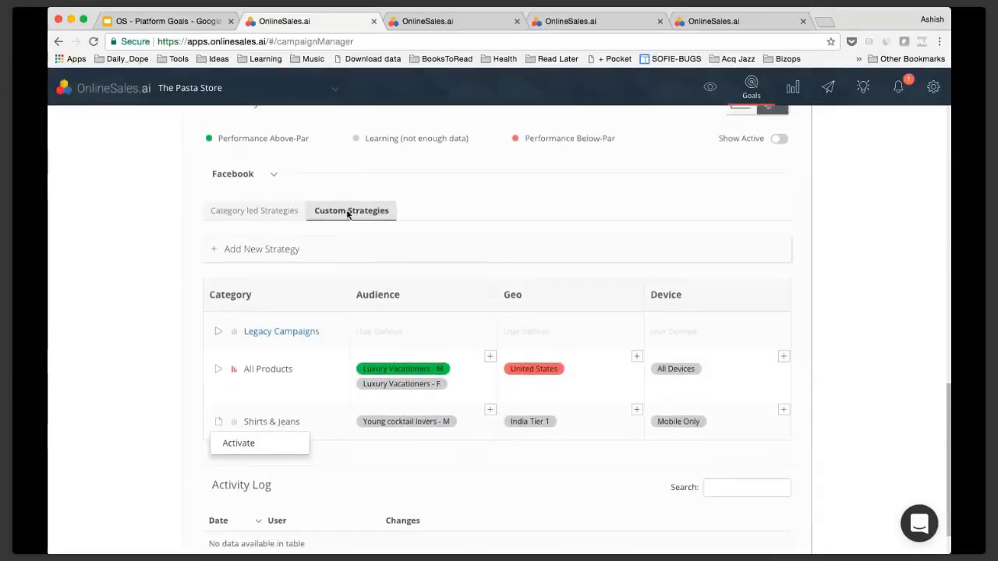
{"action": "left_click", "coordinate": [246, 216]}
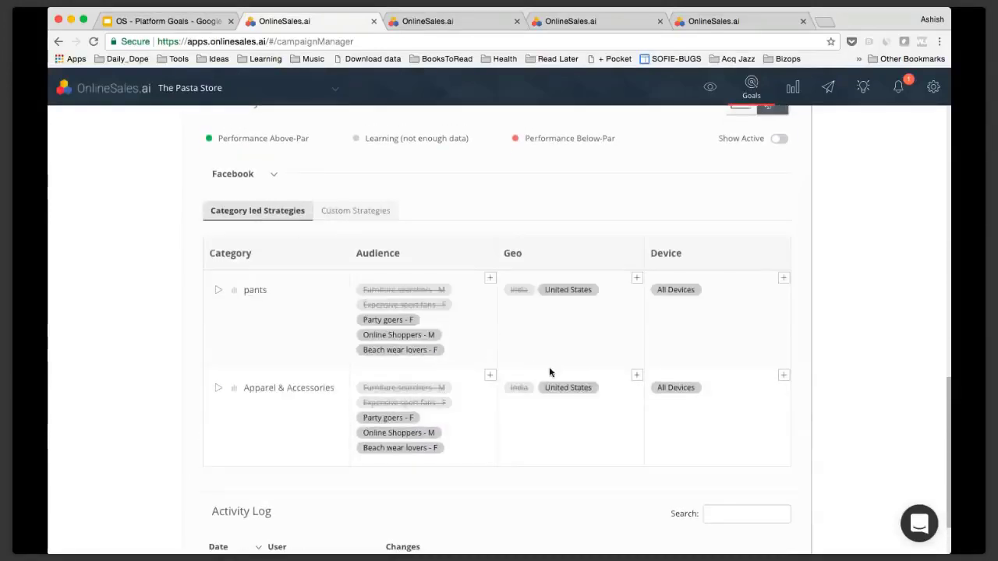
{"action": "scroll", "coordinate": [550, 372], "scroll_direction": "down", "scroll_amount": 1}
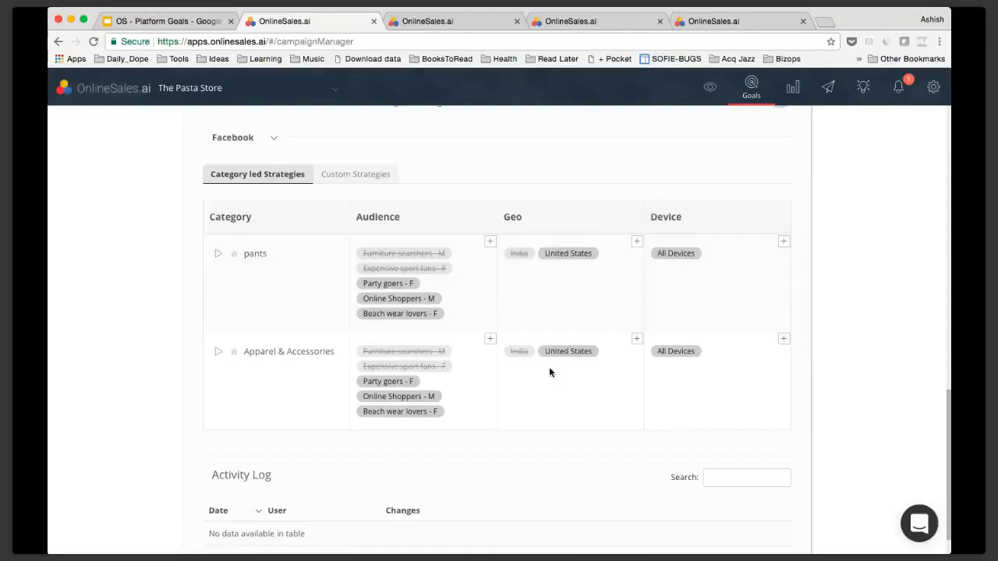
{"action": "left_click", "coordinate": [368, 174]}
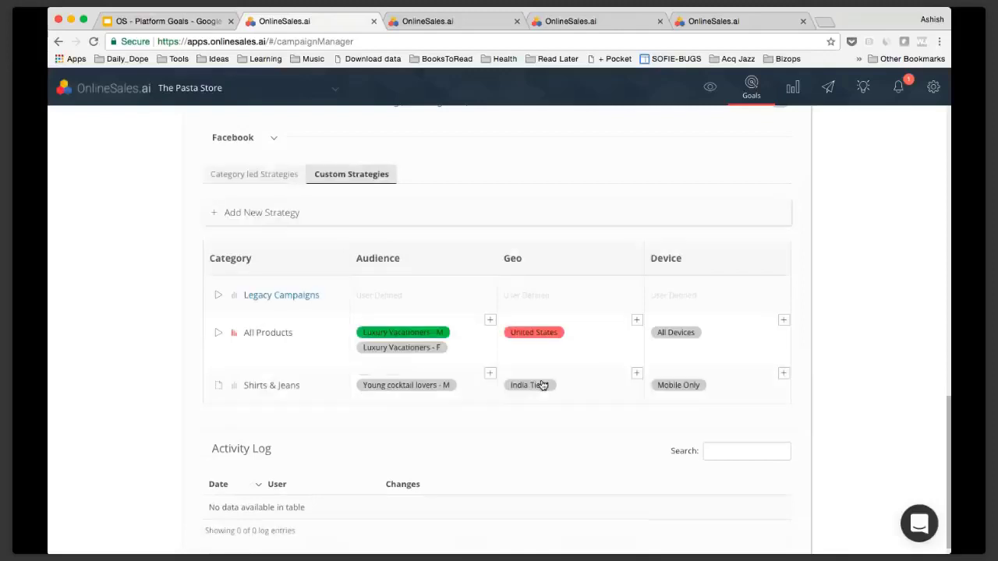